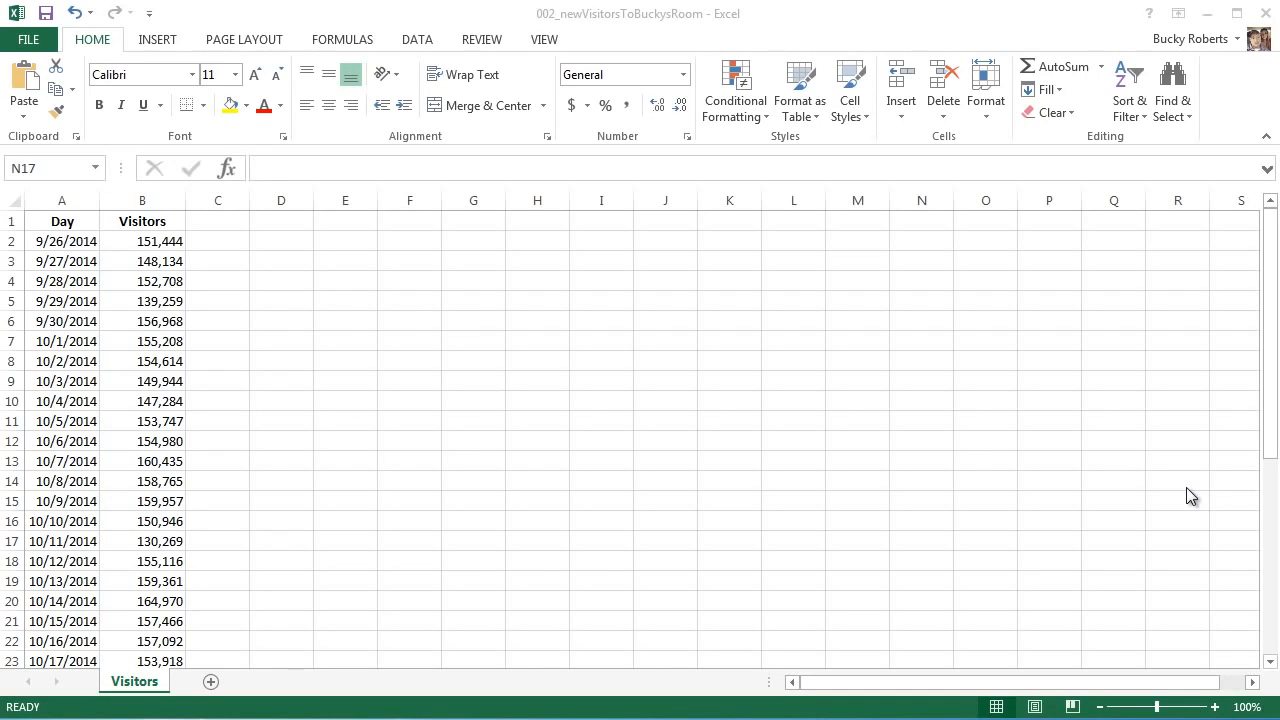
Look over the Day and Visitors data by selecting visitor counts in column B
left_click(808, 363)
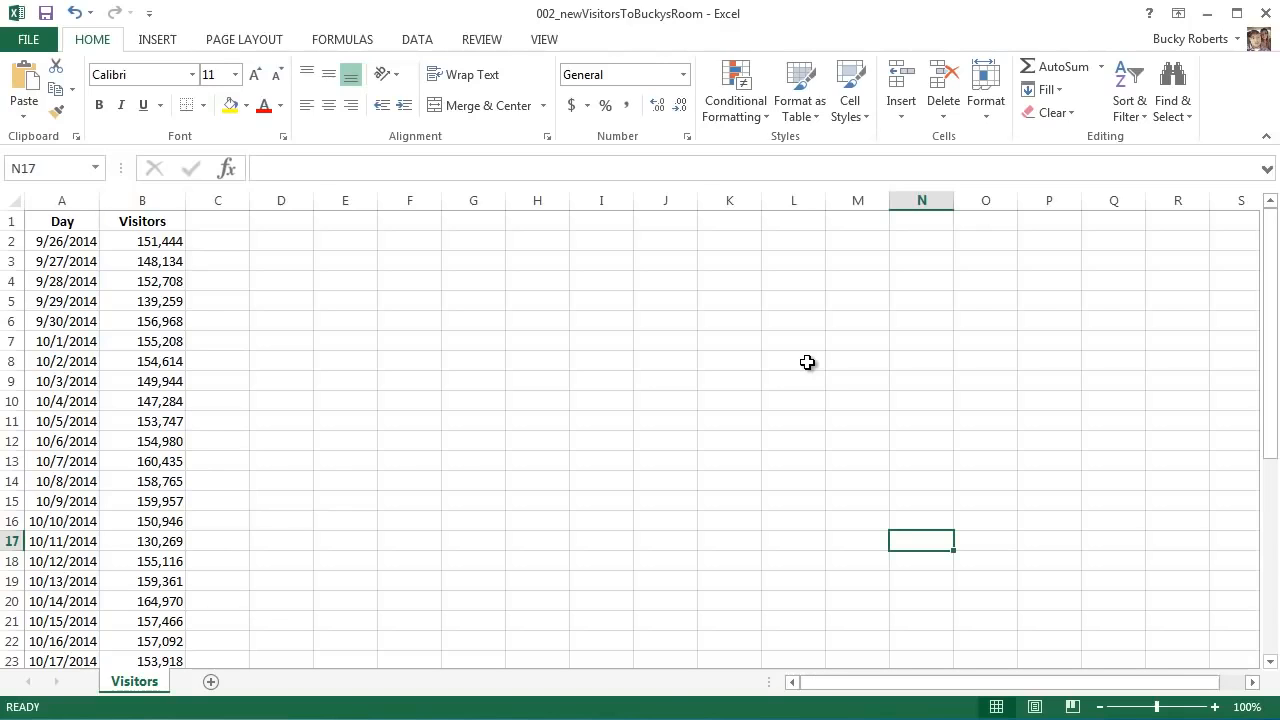
left_click(241, 348)
left_click_drag(157, 243, 155, 661)
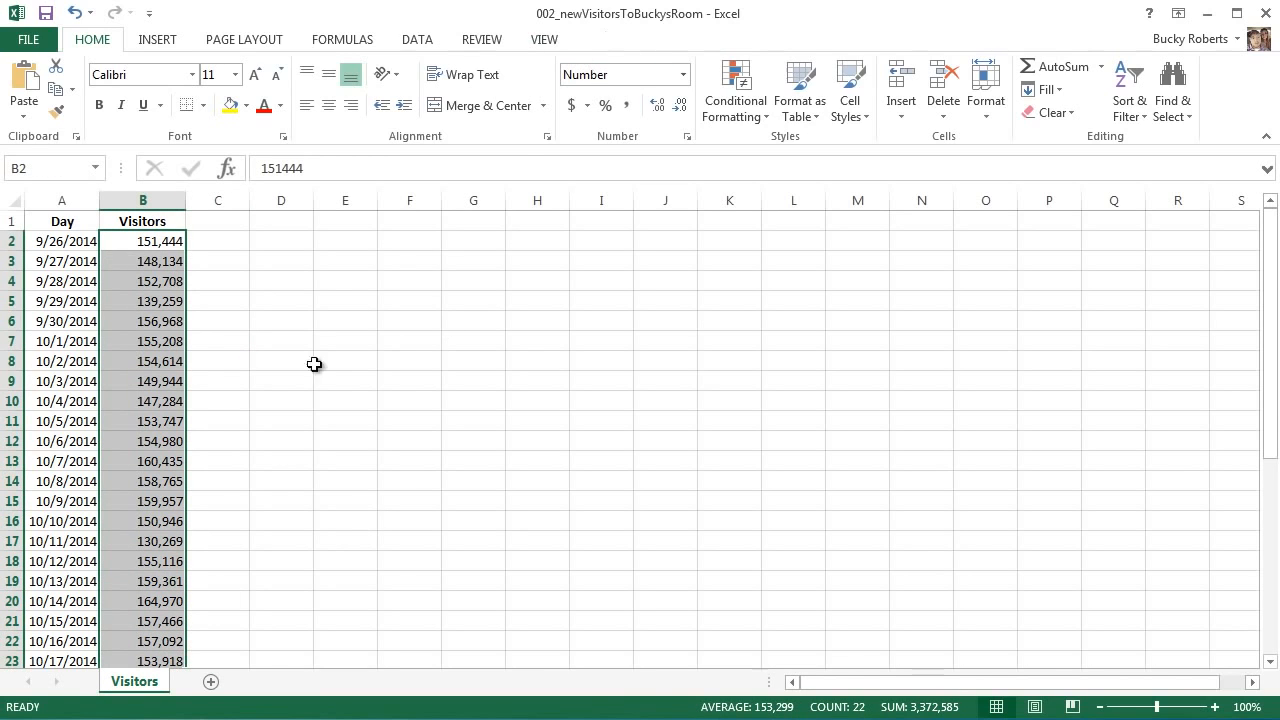
left_click(164, 278)
left_click(157, 259)
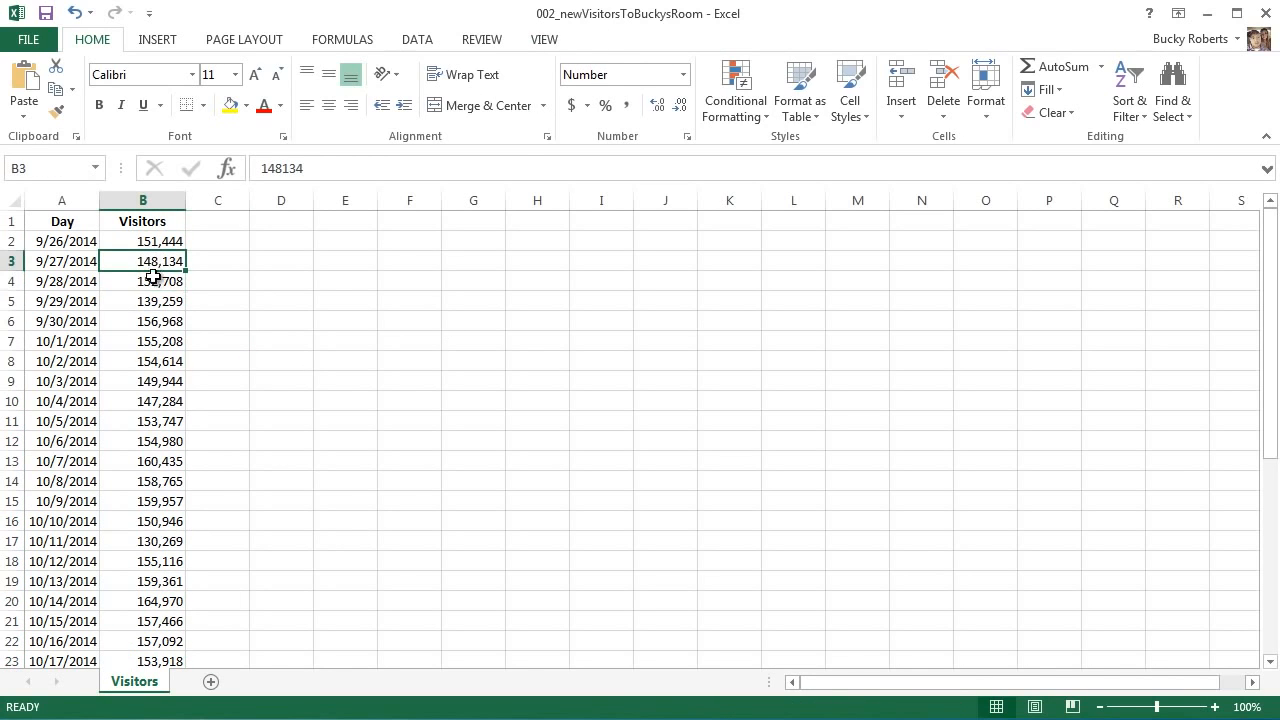
left_click(152, 278)
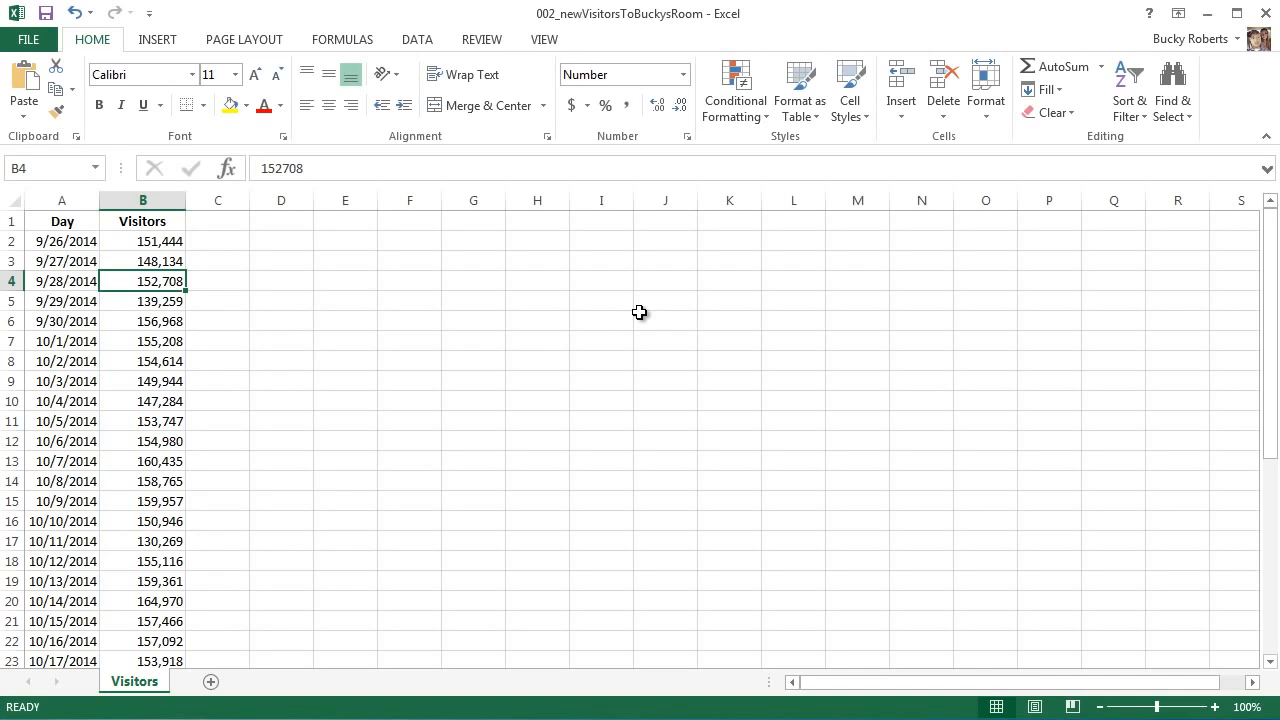
left_click(350, 376)
left_click(163, 241)
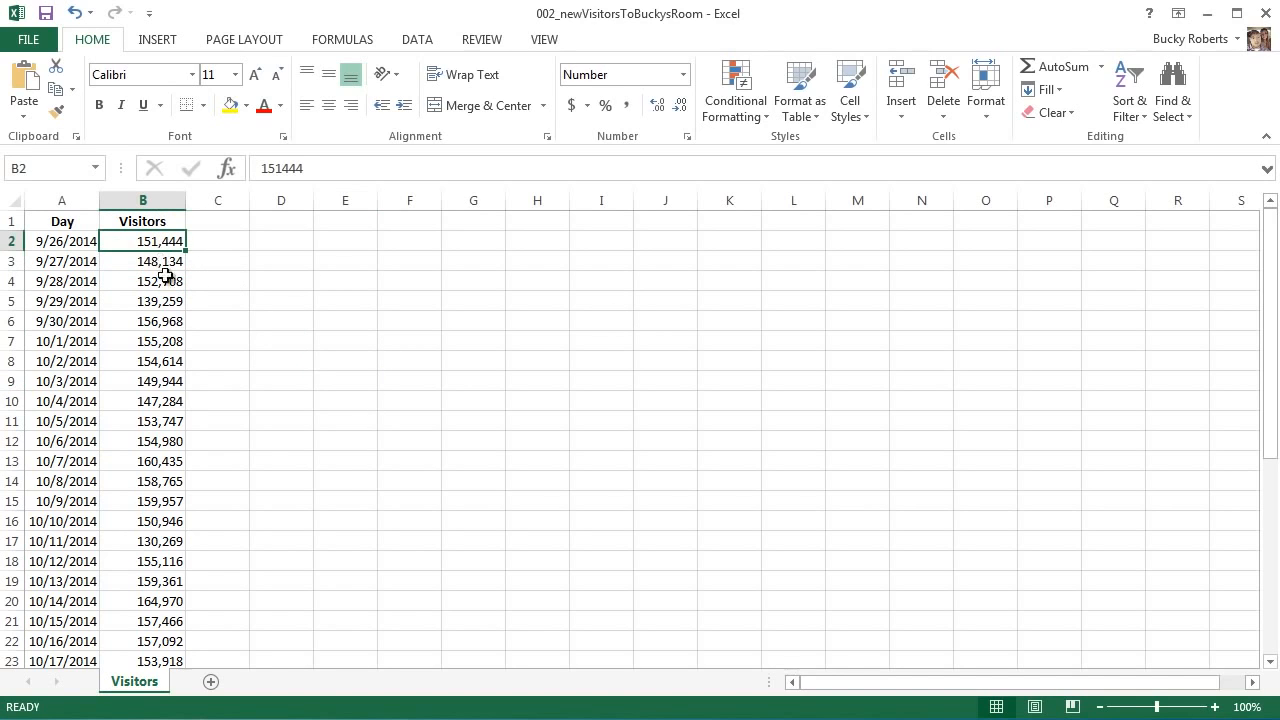
left_click_drag(151, 341, 151, 321)
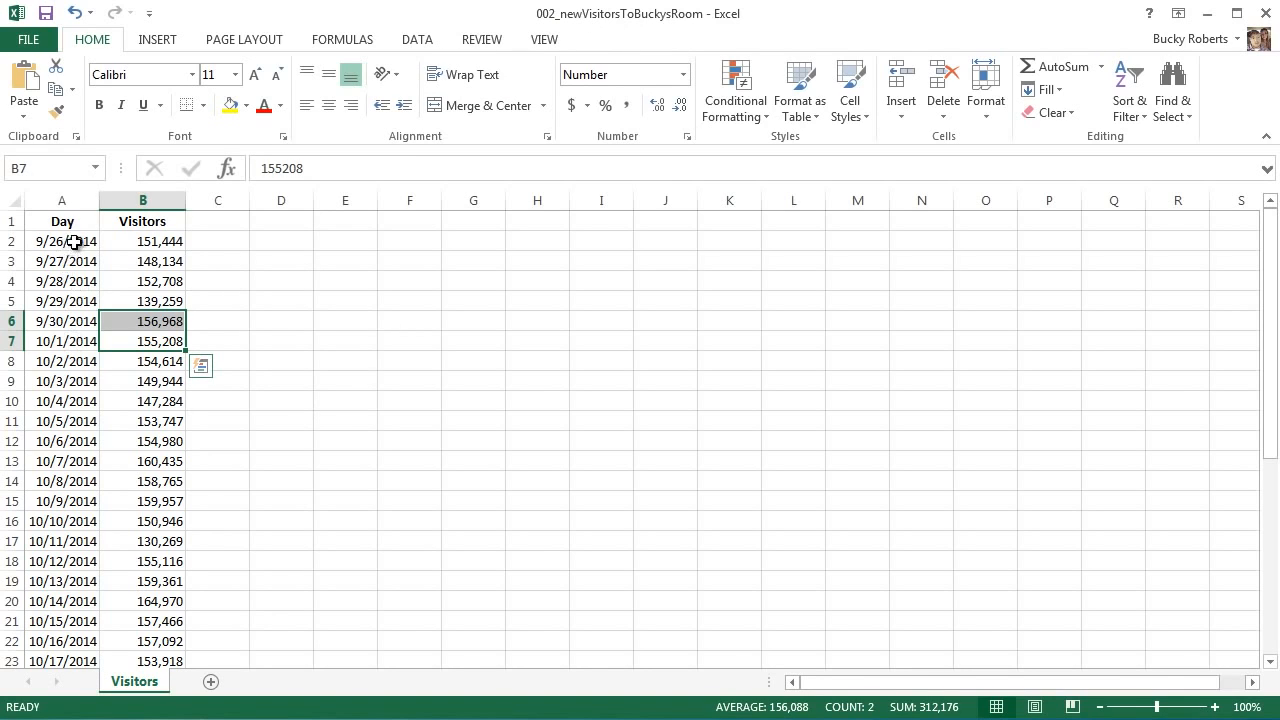
left_click_drag(62, 241, 150, 658)
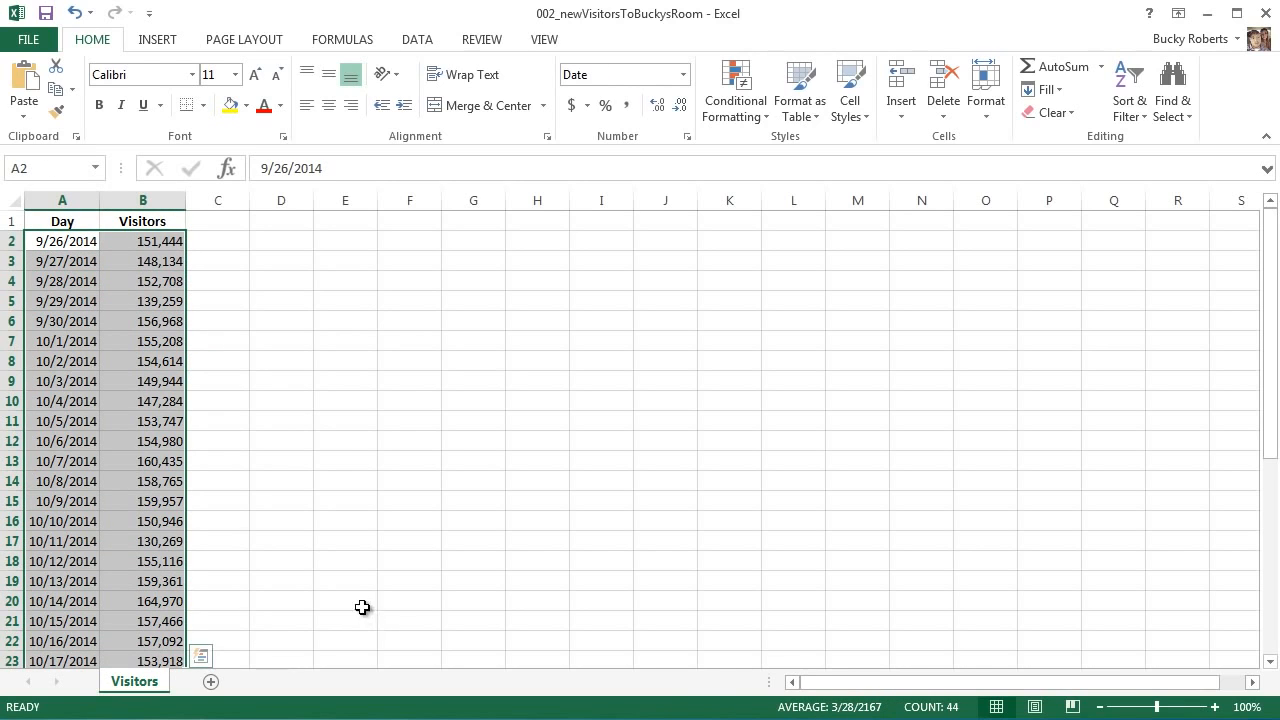
left_click(409, 350)
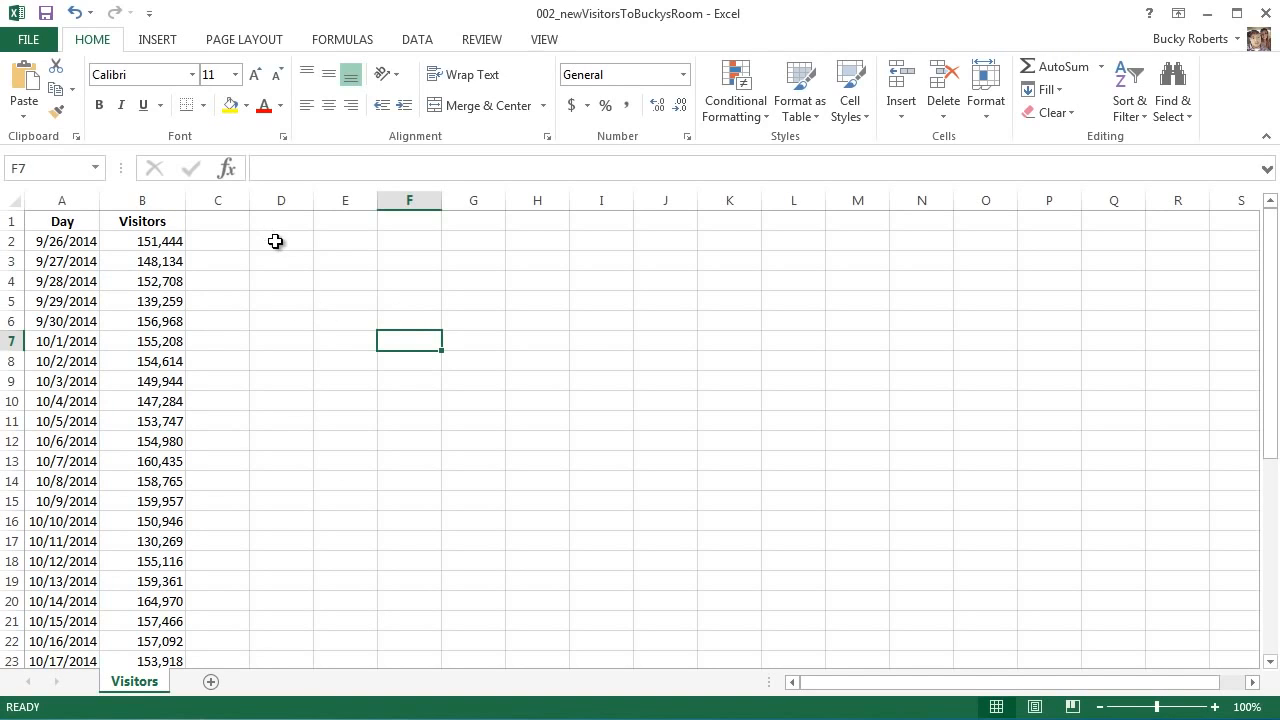
Enter the formula =12+65 in D2 so it shows 77
left_click(277, 242)
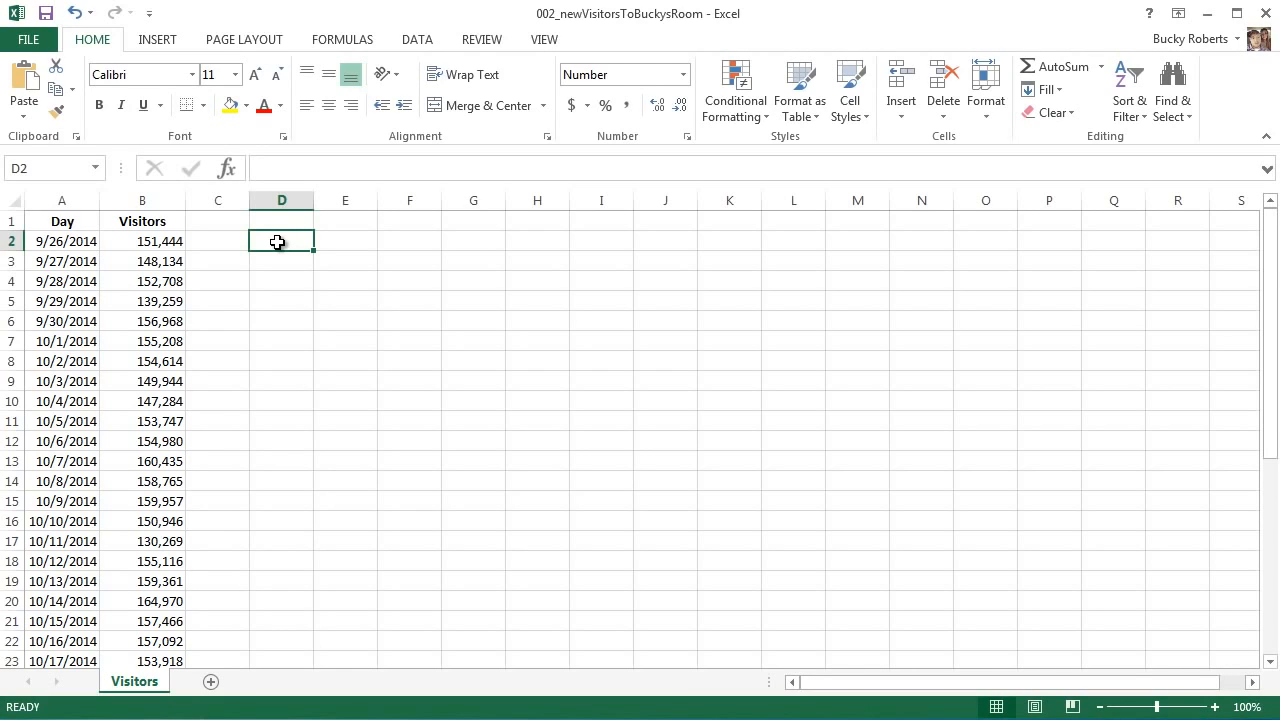
type("=")
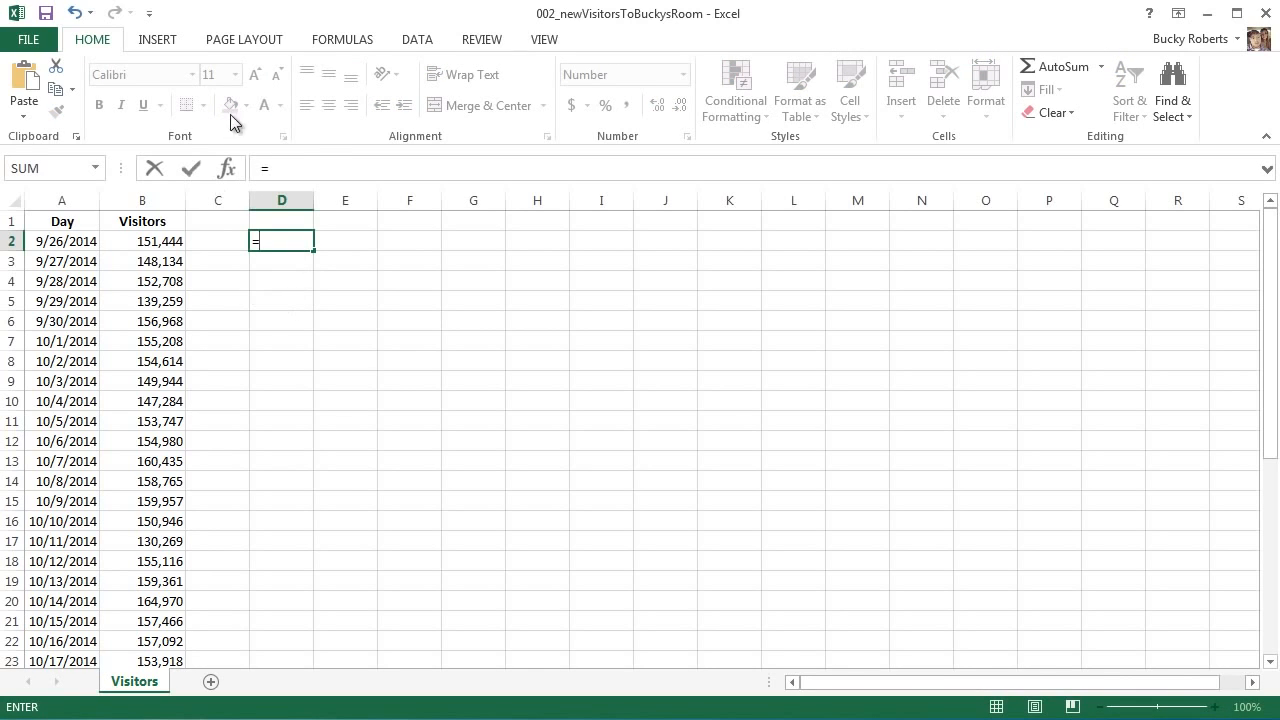
left_click(301, 167)
type("12+65")
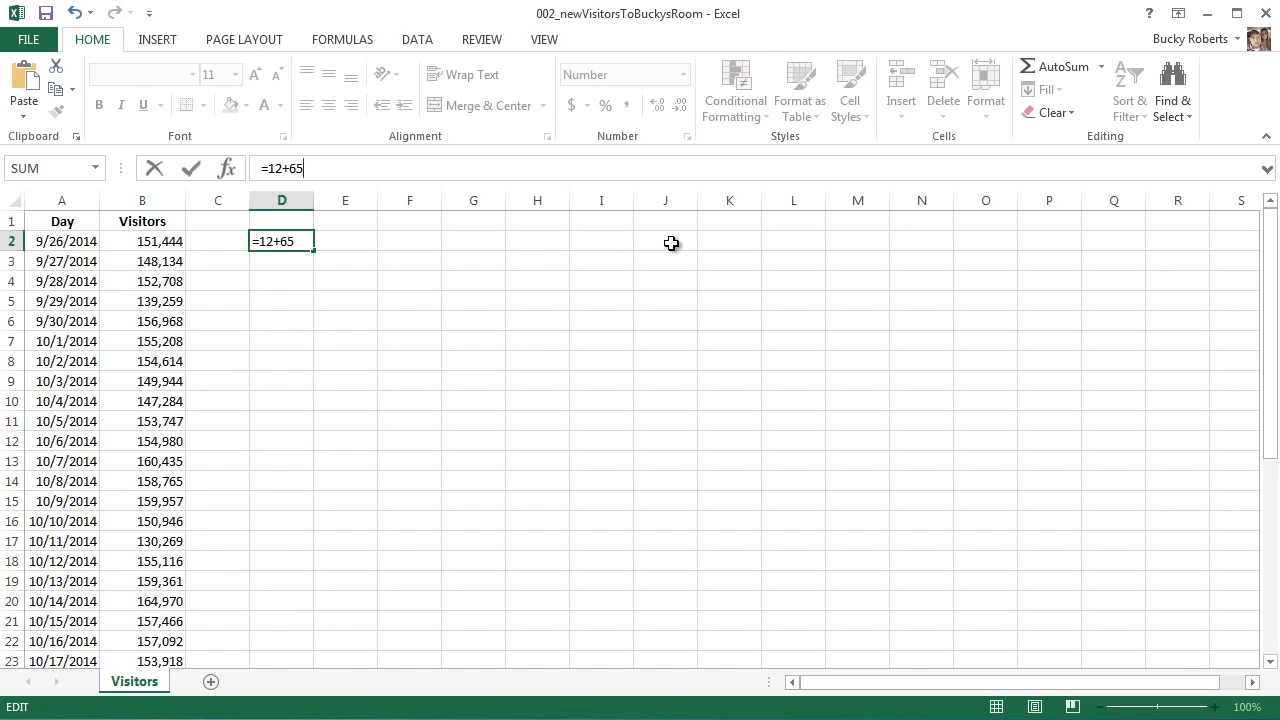
key("Return")
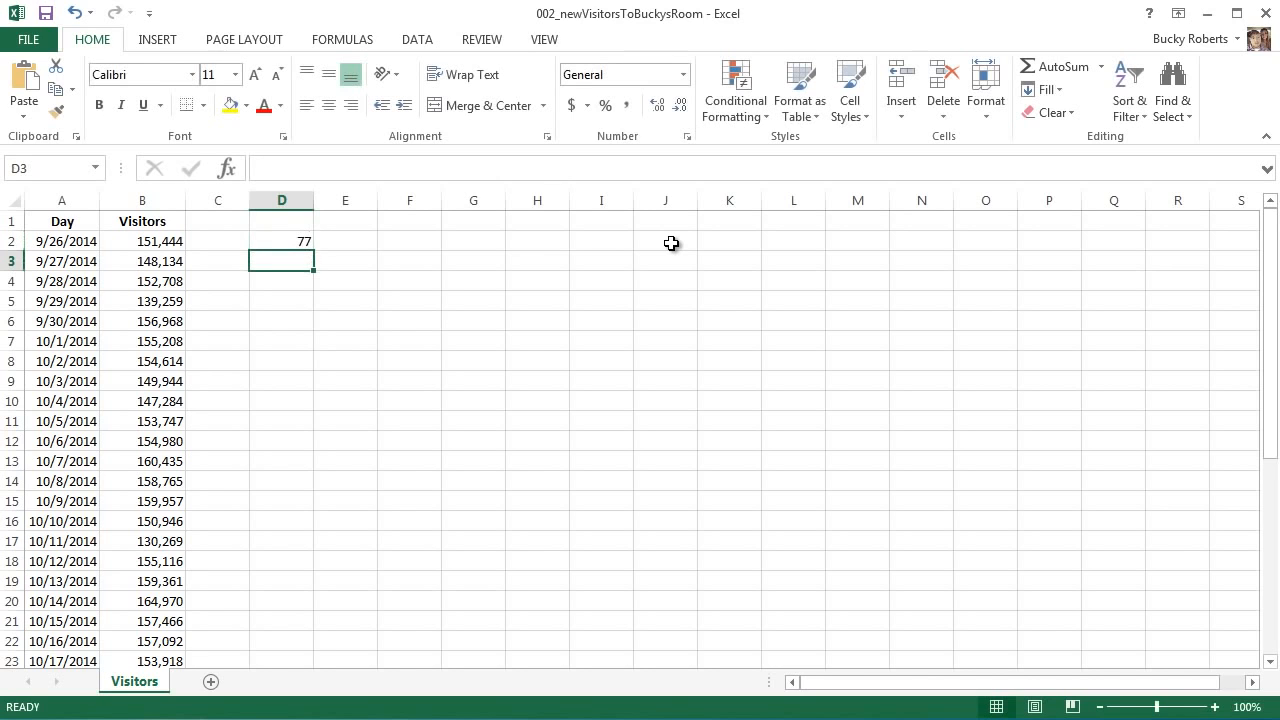
Review D2's =12+65 formula in the formula bar and recommit it unchanged
left_click(302, 243)
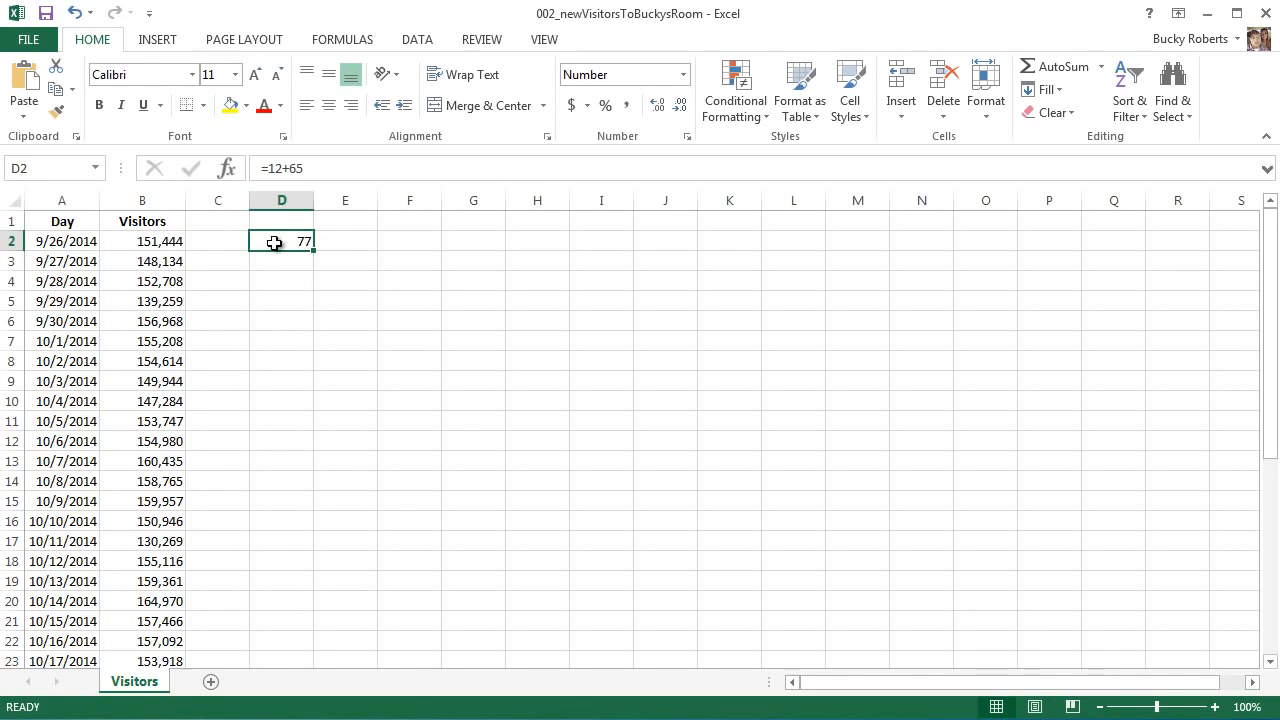
left_click_drag(306, 170, 262, 172)
left_click(331, 169)
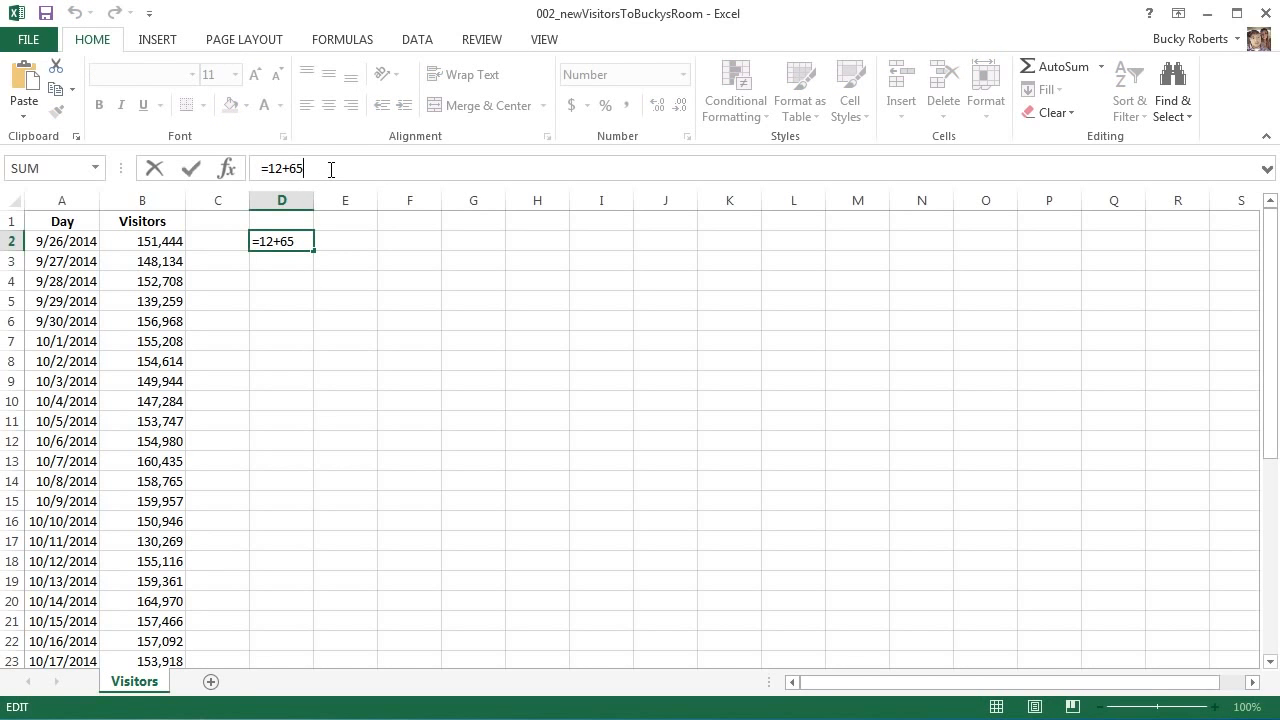
key("Return")
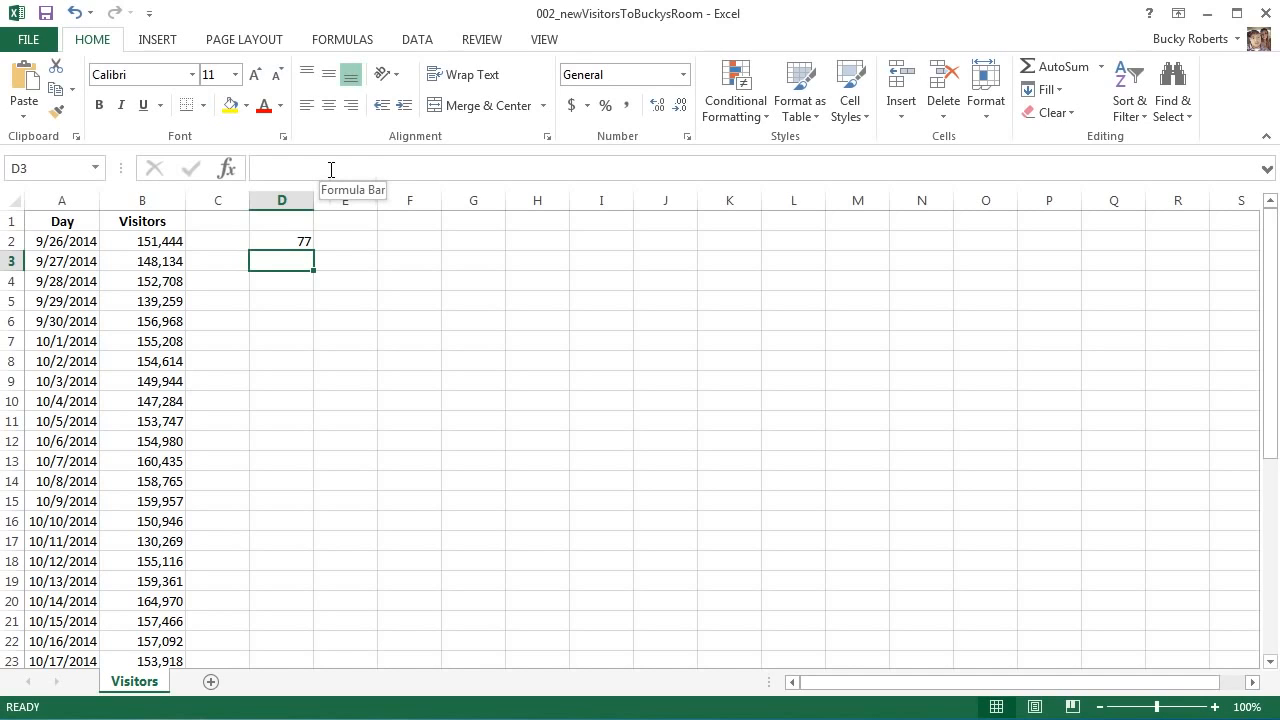
left_click(300, 242)
left_click(300, 254)
left_click(300, 242)
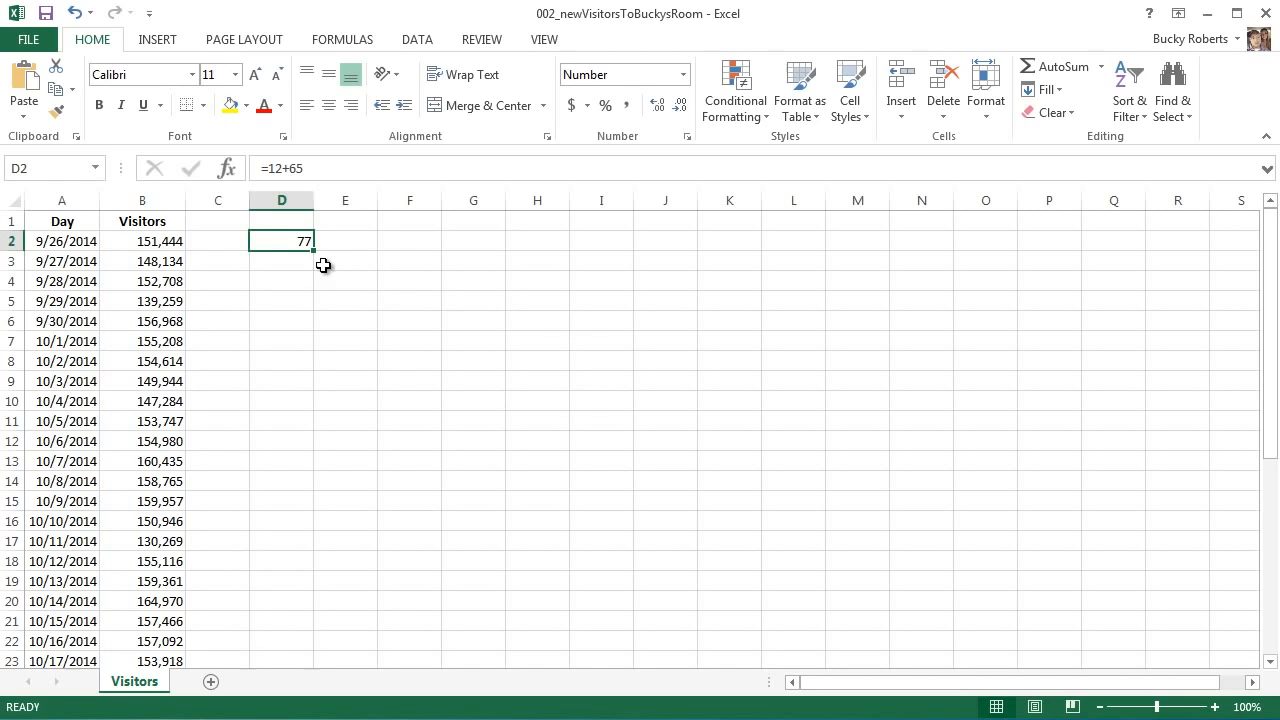
left_click_drag(292, 264, 291, 275)
left_click(292, 248)
Enter =B3 in D3 so it shows the 148,134 visitor count
left_click(282, 262)
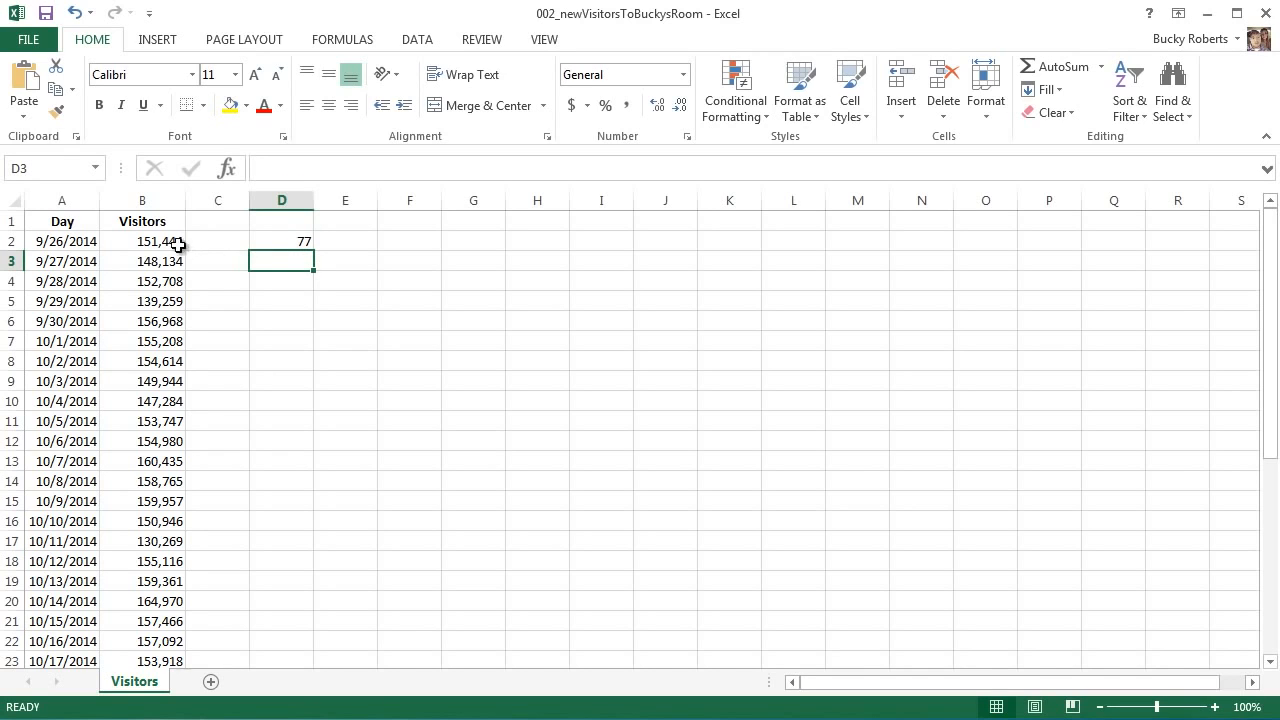
left_click(151, 263)
left_click(266, 263)
type("=74-2")
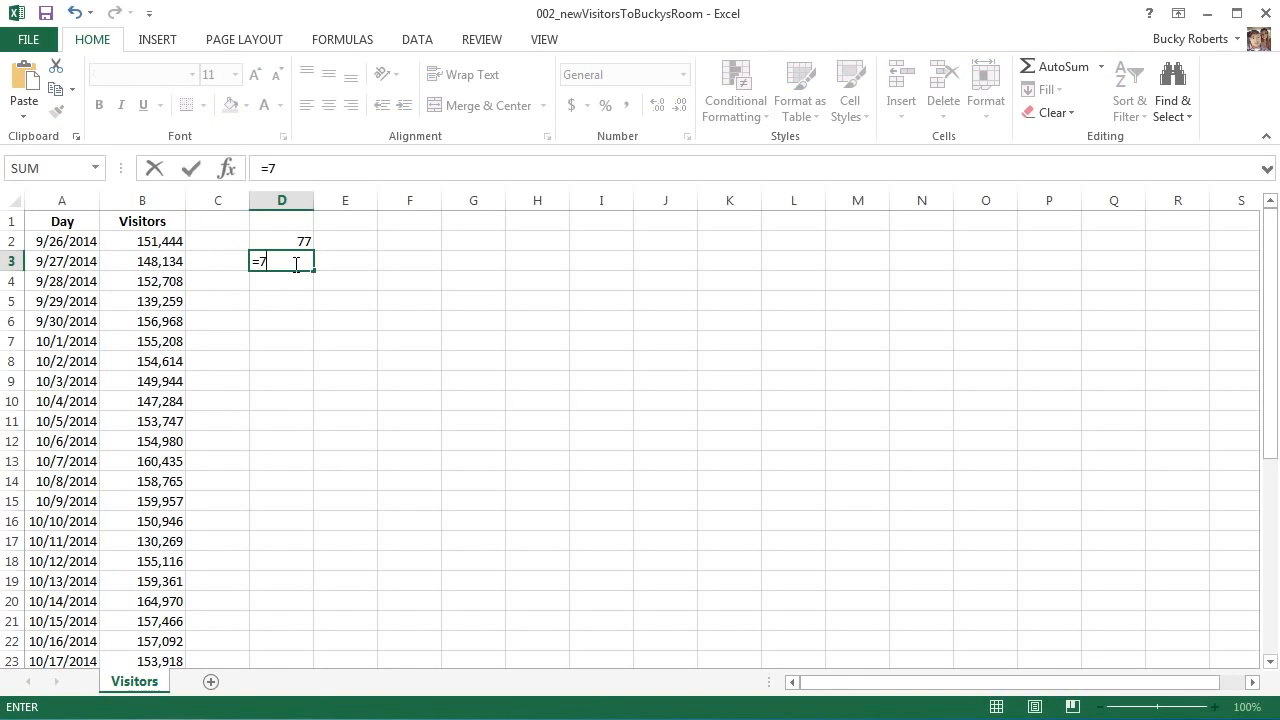
key("BackSpace")
key("BackSpace")
key("BackSpace")
left_click(158, 261)
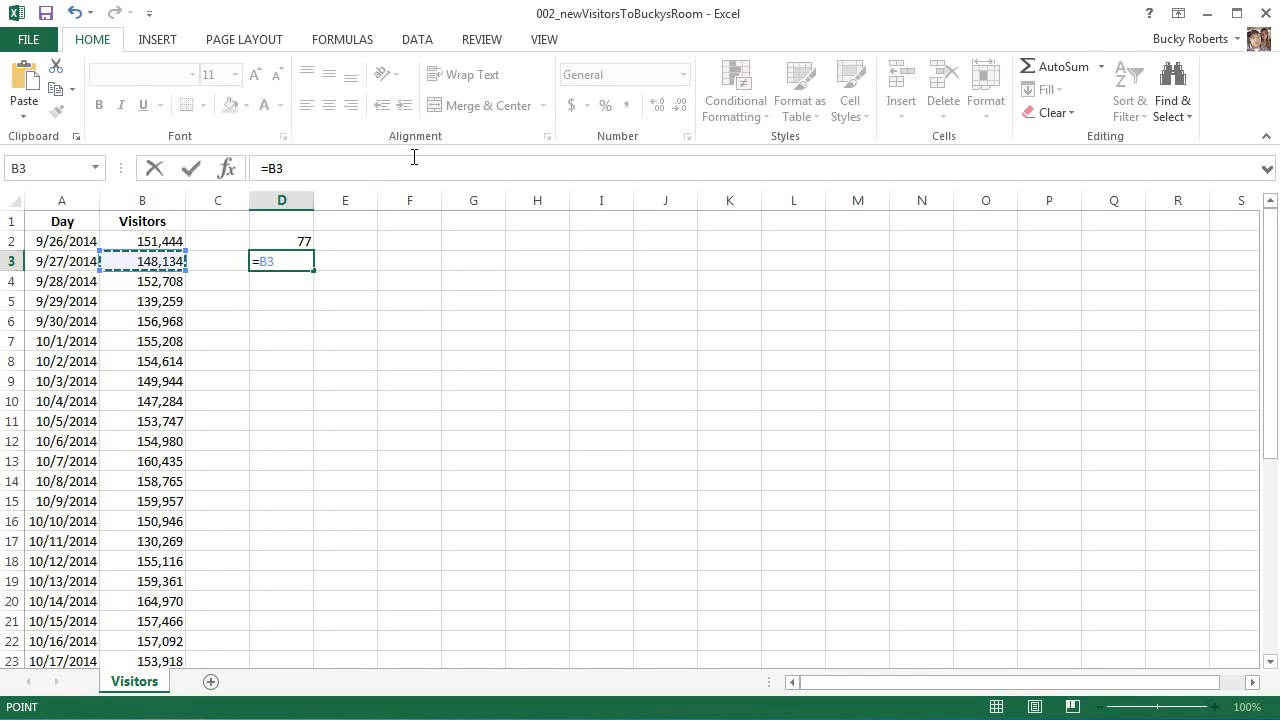
key("Return")
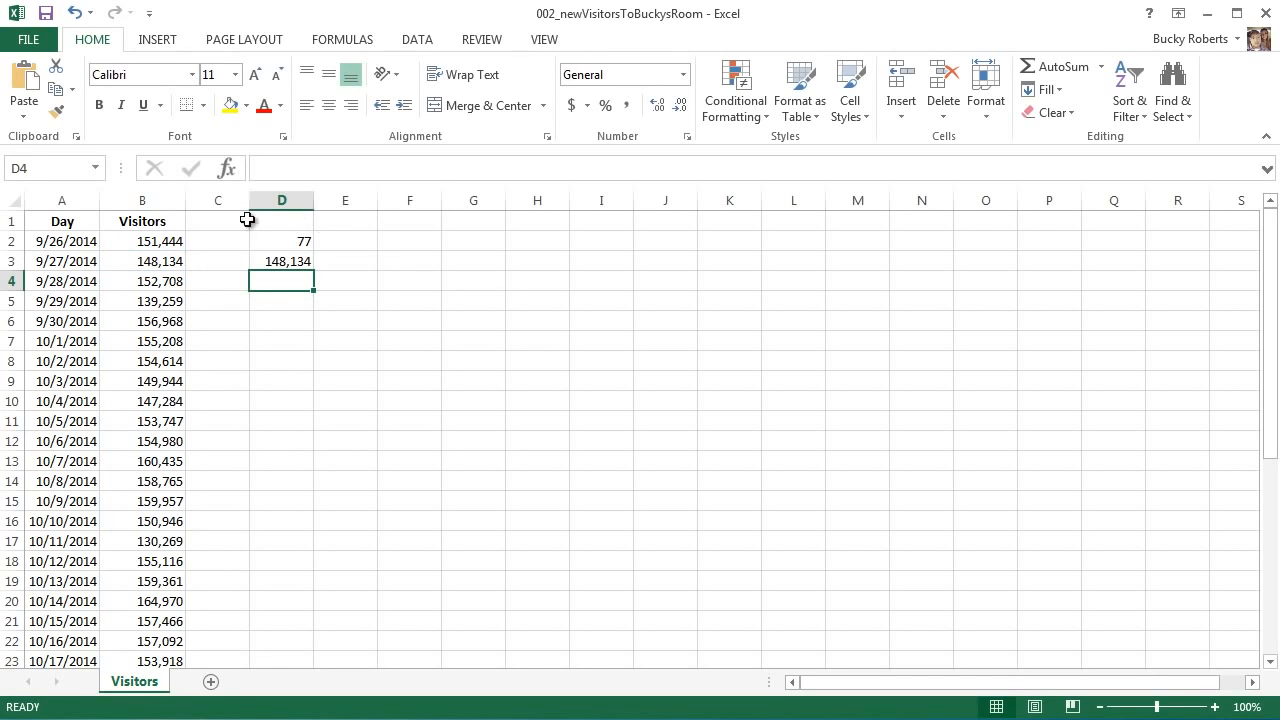
Review D3's =B3 formula in the formula bar, confirm it, and check source cell B3
left_click(293, 258)
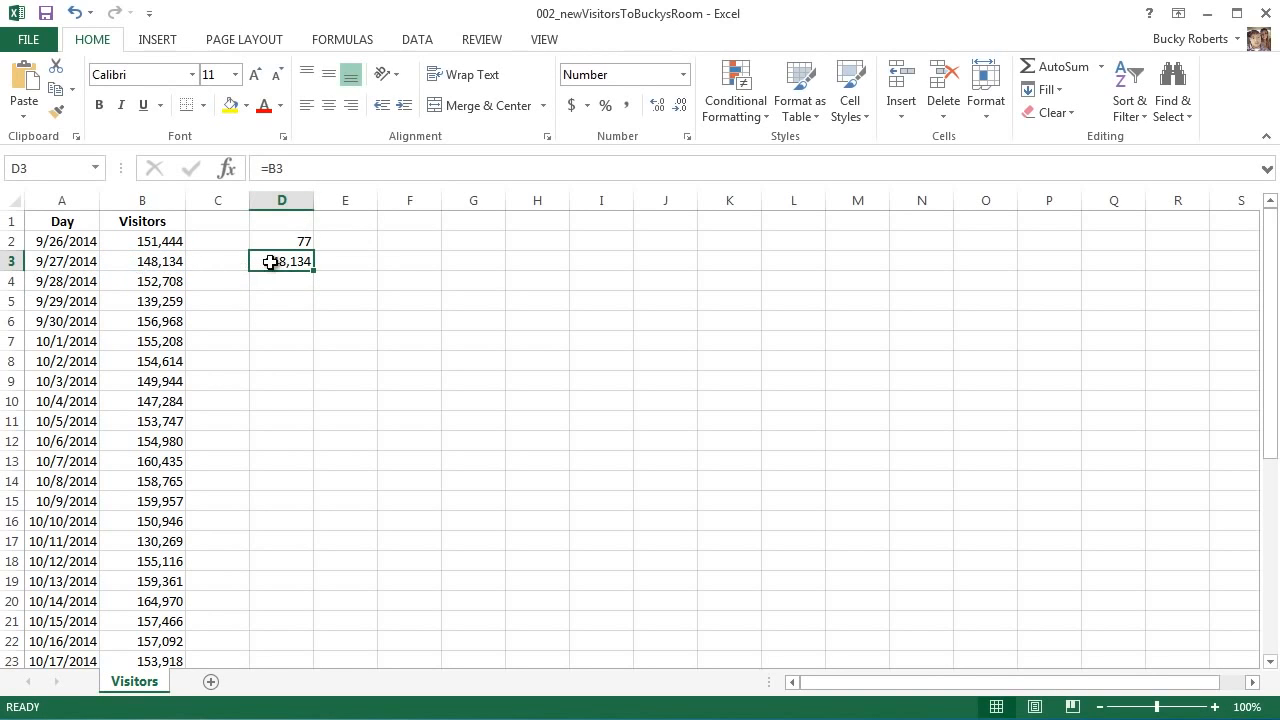
left_click_drag(297, 171, 266, 172)
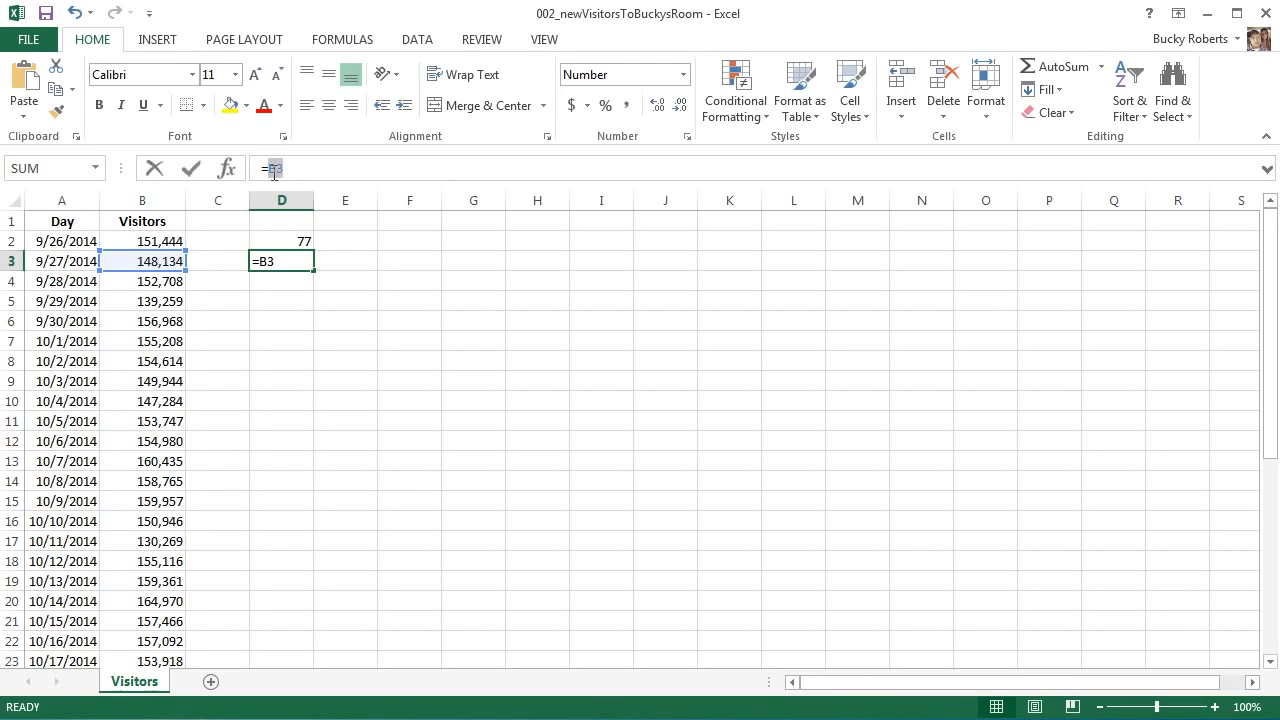
left_click(293, 261)
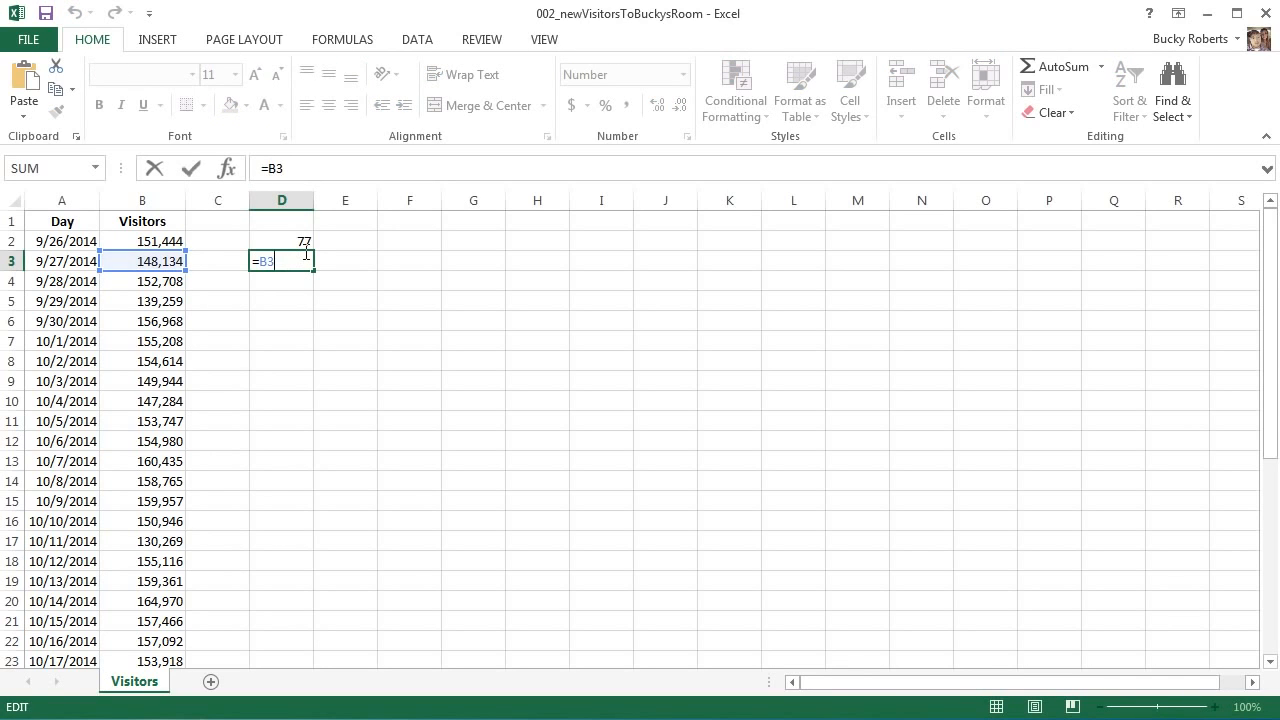
key("Return")
left_click(294, 258)
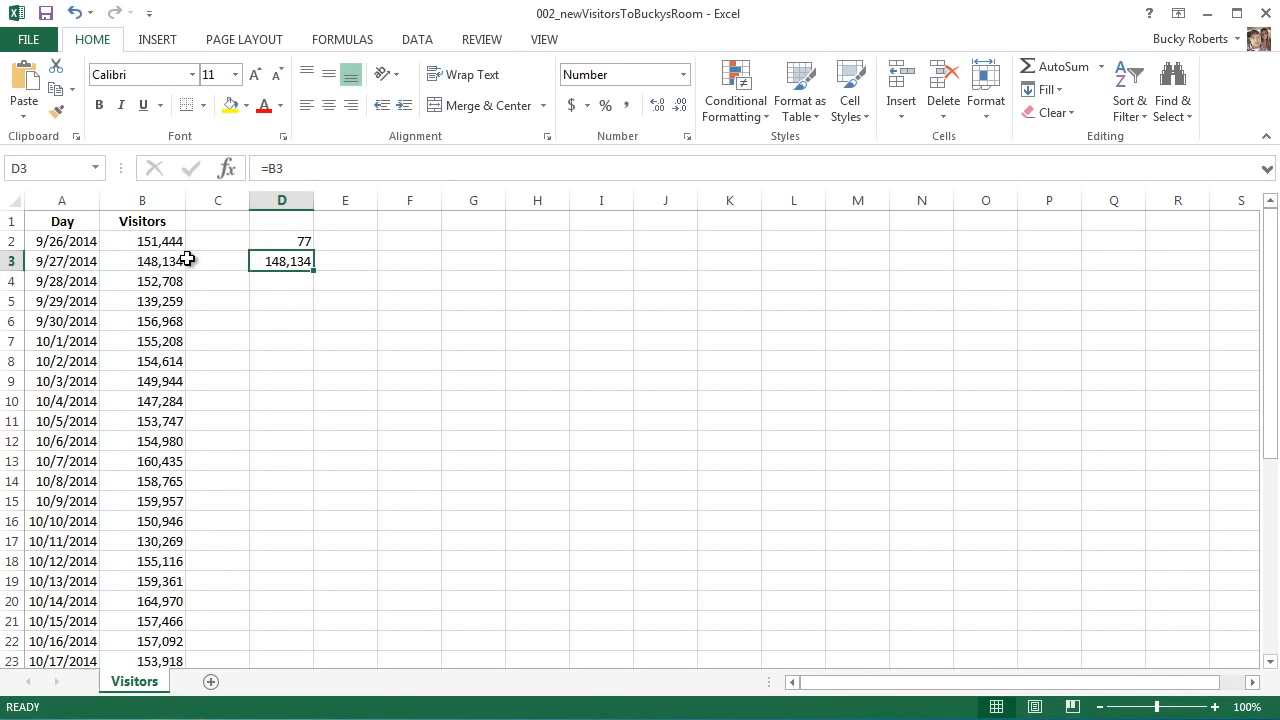
left_click(172, 262)
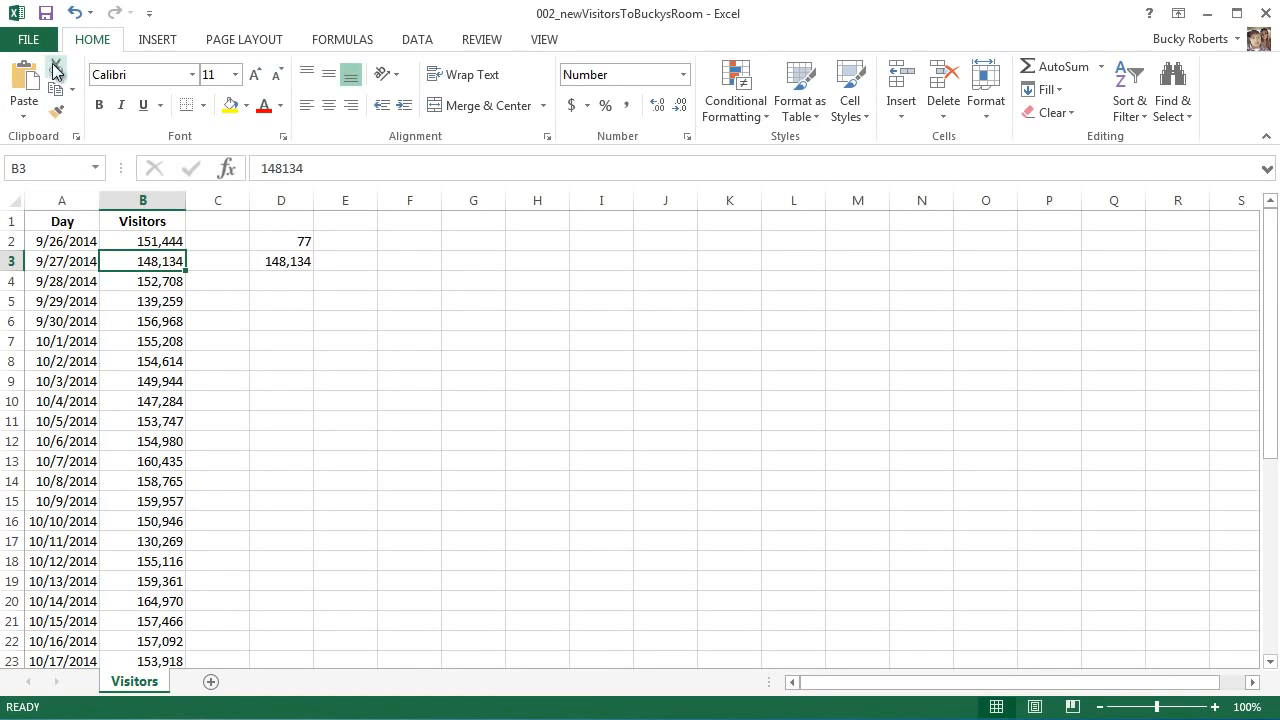
Start rewriting D2's formula, then cancel the edit so 77 stays
left_click(298, 263)
left_click(304, 246)
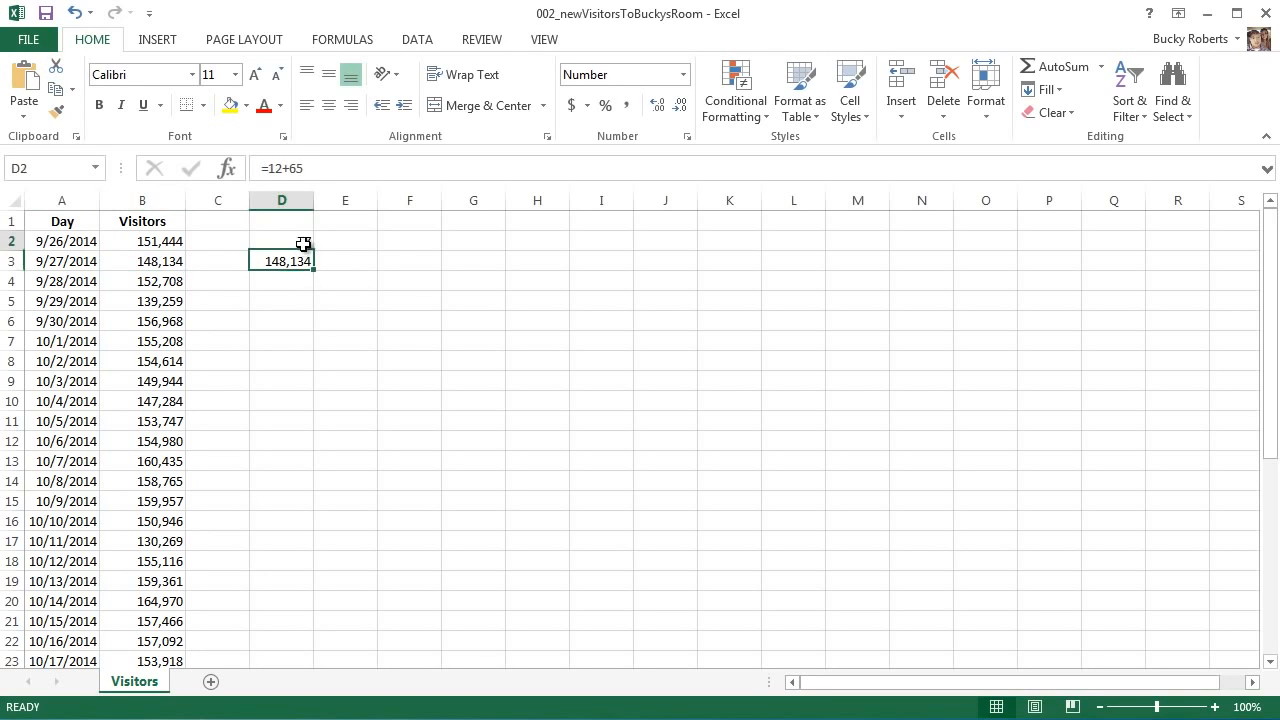
triple_click(317, 168)
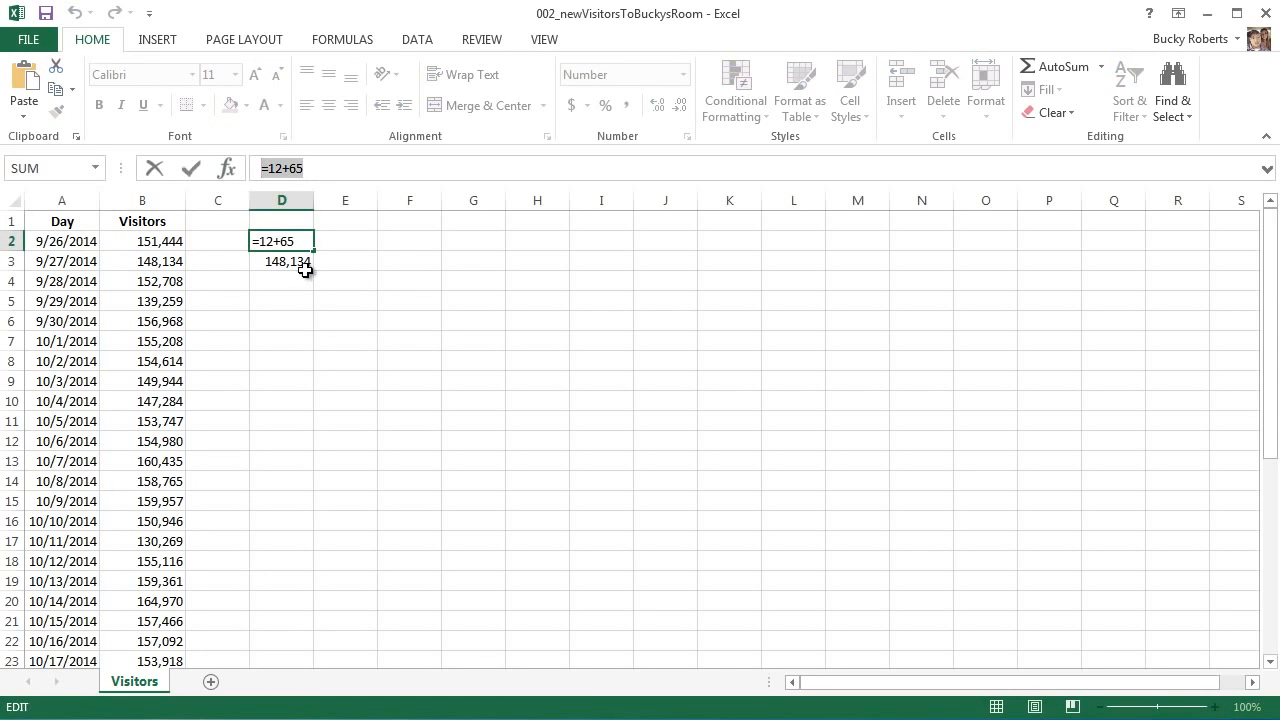
type("=")
left_click(306, 263)
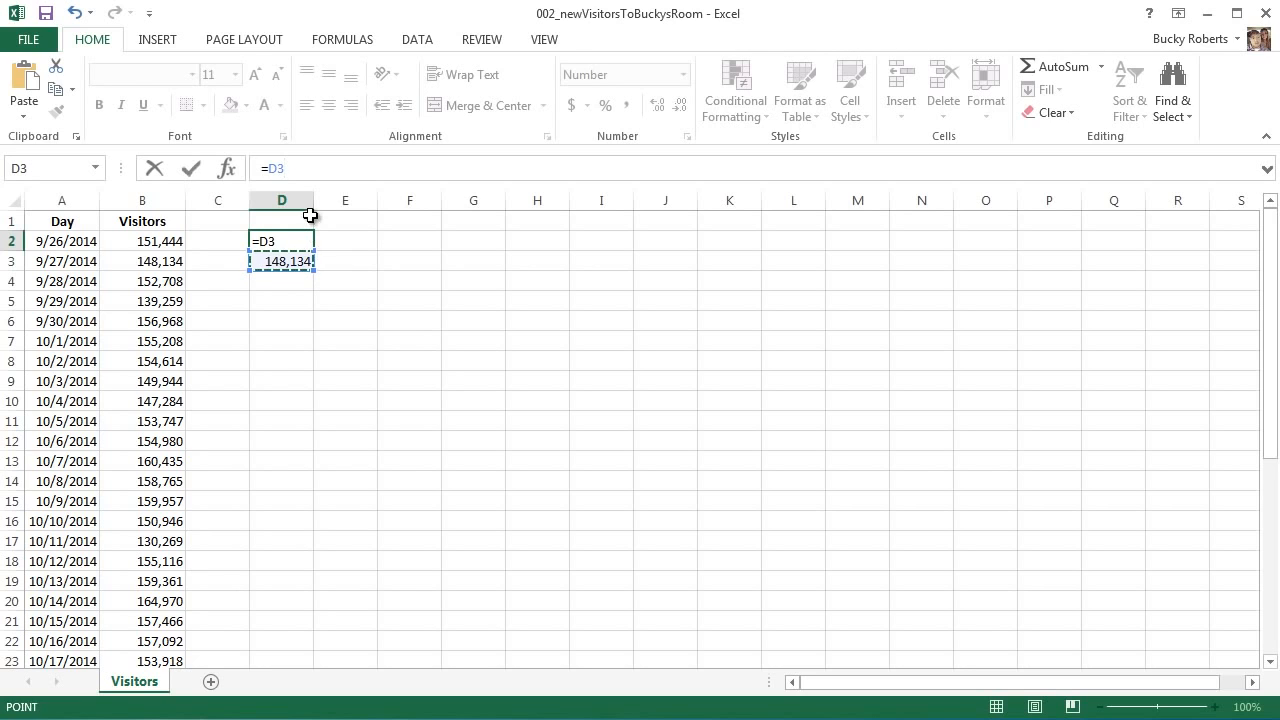
left_click(362, 261)
key("Left")
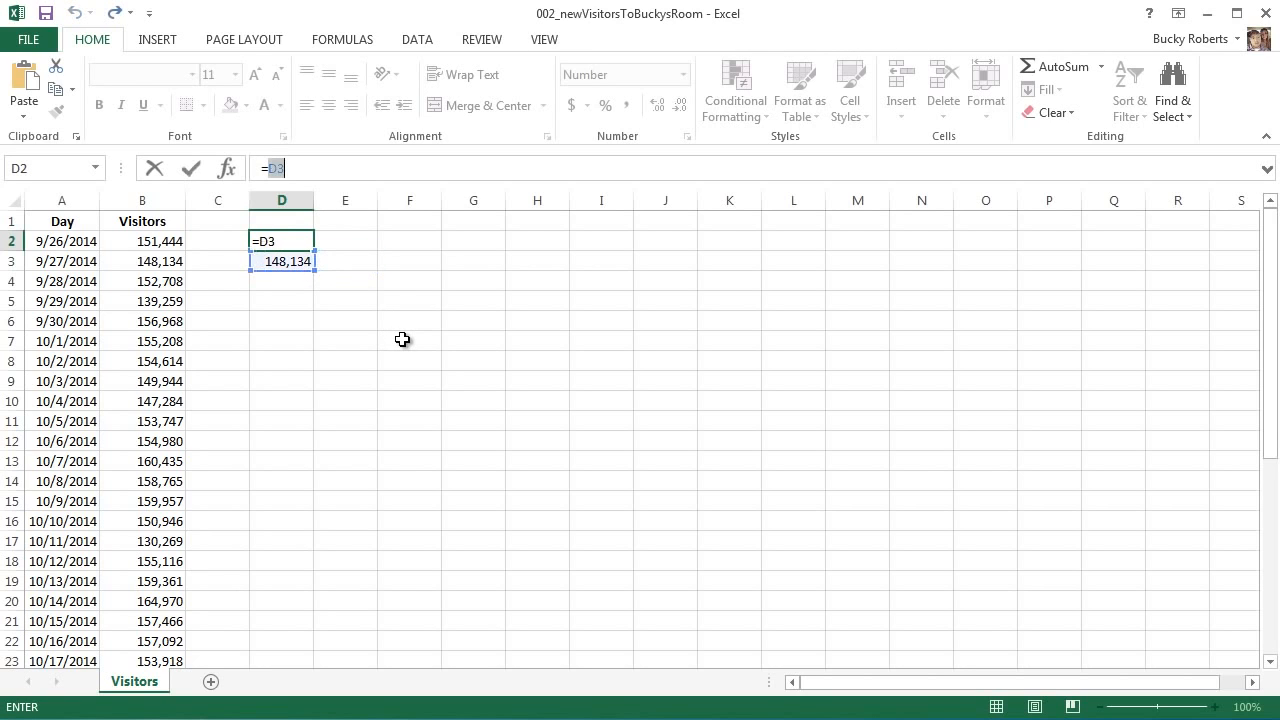
key("Escape")
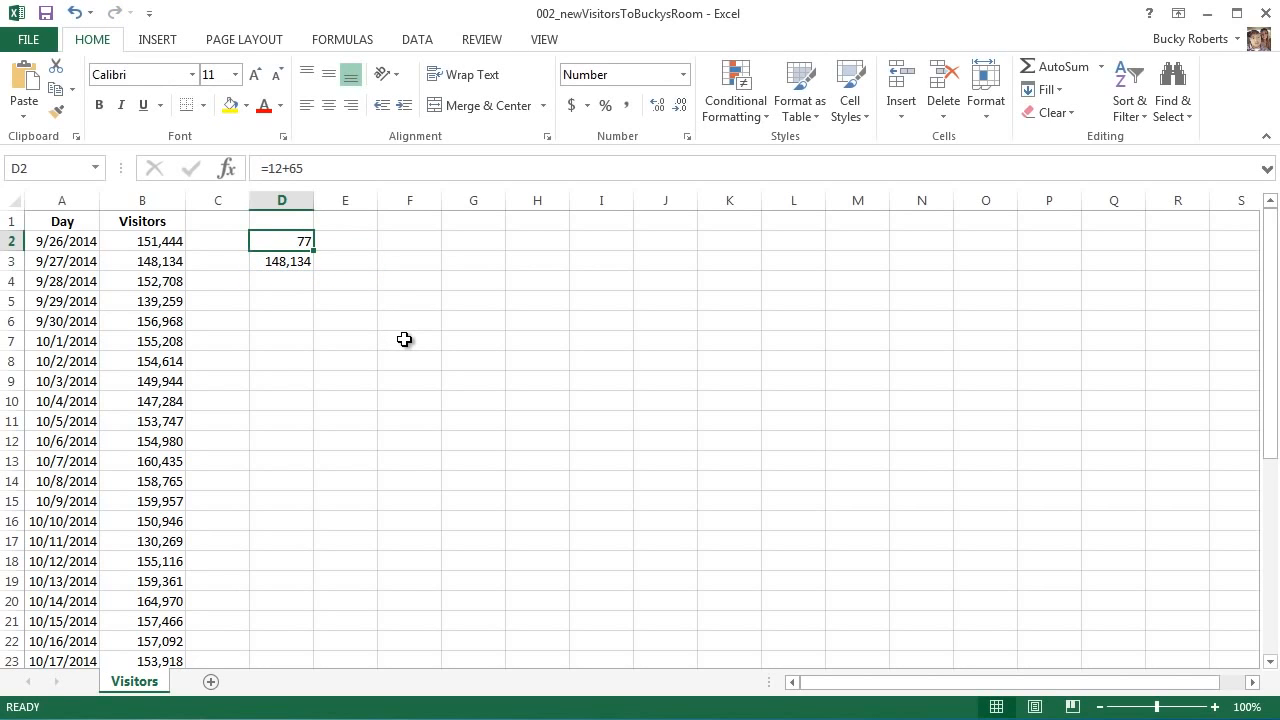
Clear the contents of cells D2 through D4
left_click(474, 297)
left_click_drag(290, 240, 289, 291)
key("Delete")
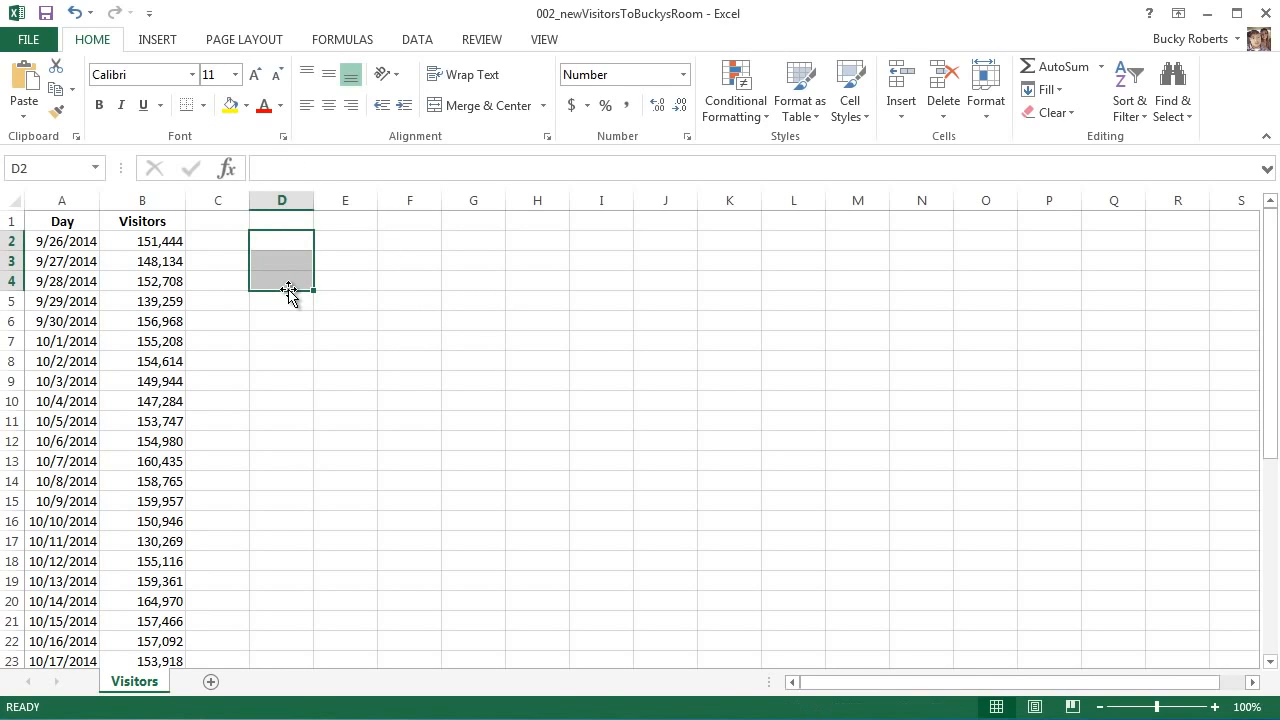
left_click(226, 244)
left_click(262, 240)
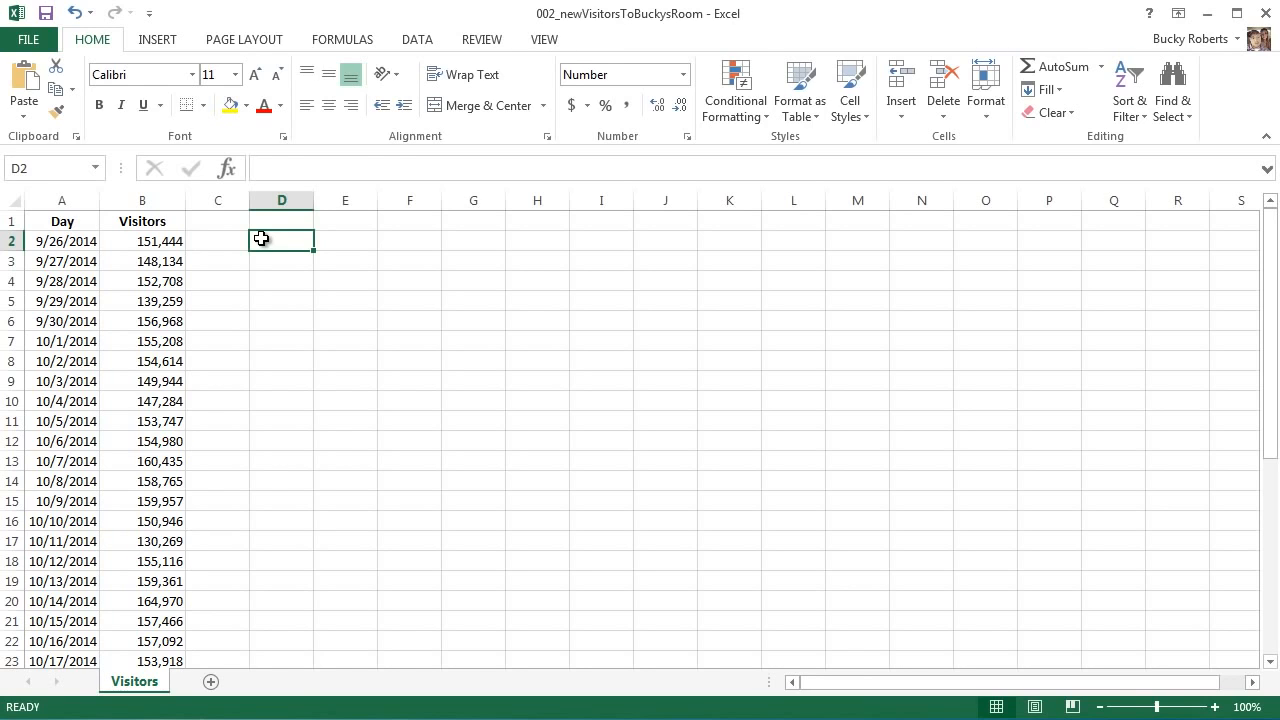
Cancel the formula started in D2 and settle on C2, inspecting nearby Visitors values
type("=")
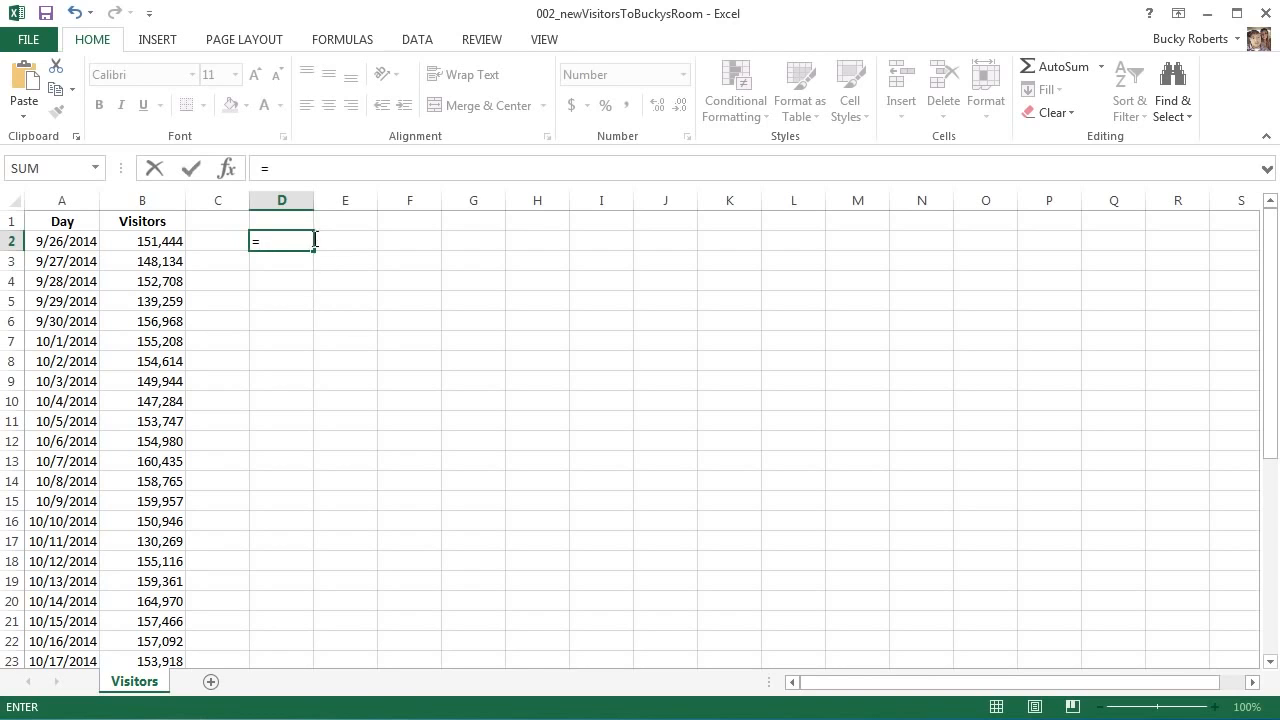
key("Escape")
left_click(292, 284)
left_click(226, 245)
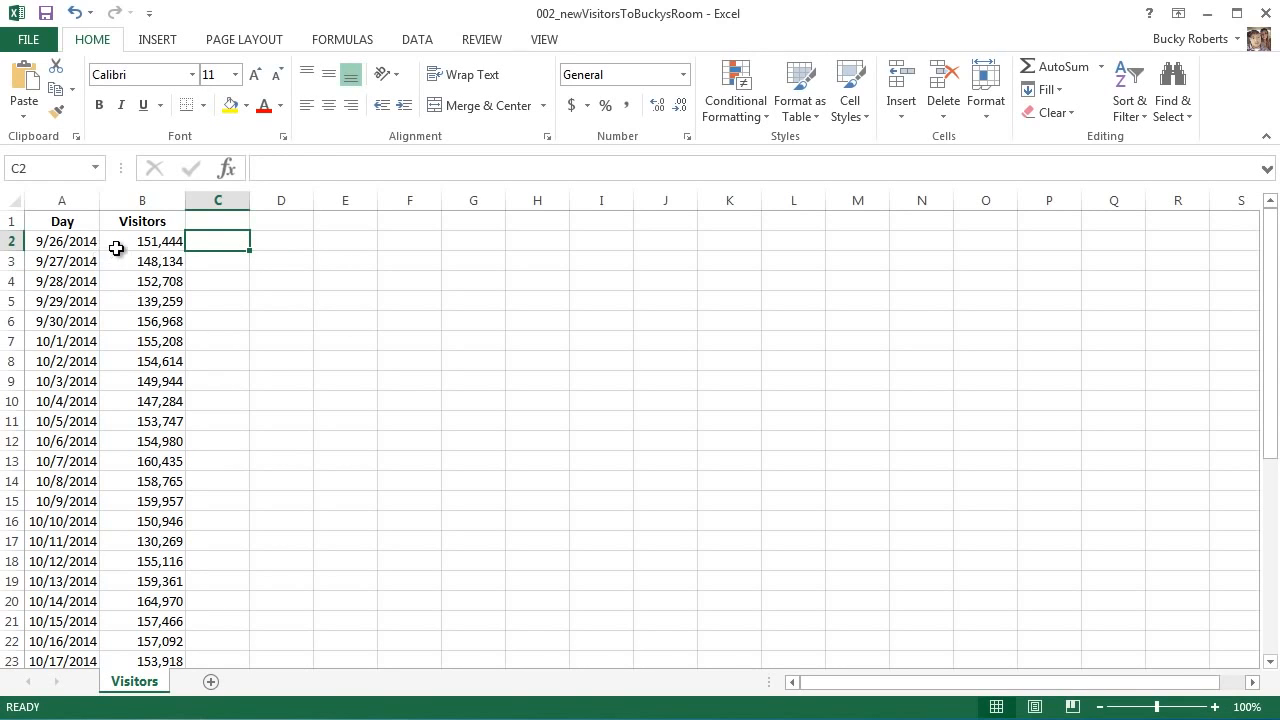
left_click_drag(150, 244, 155, 657)
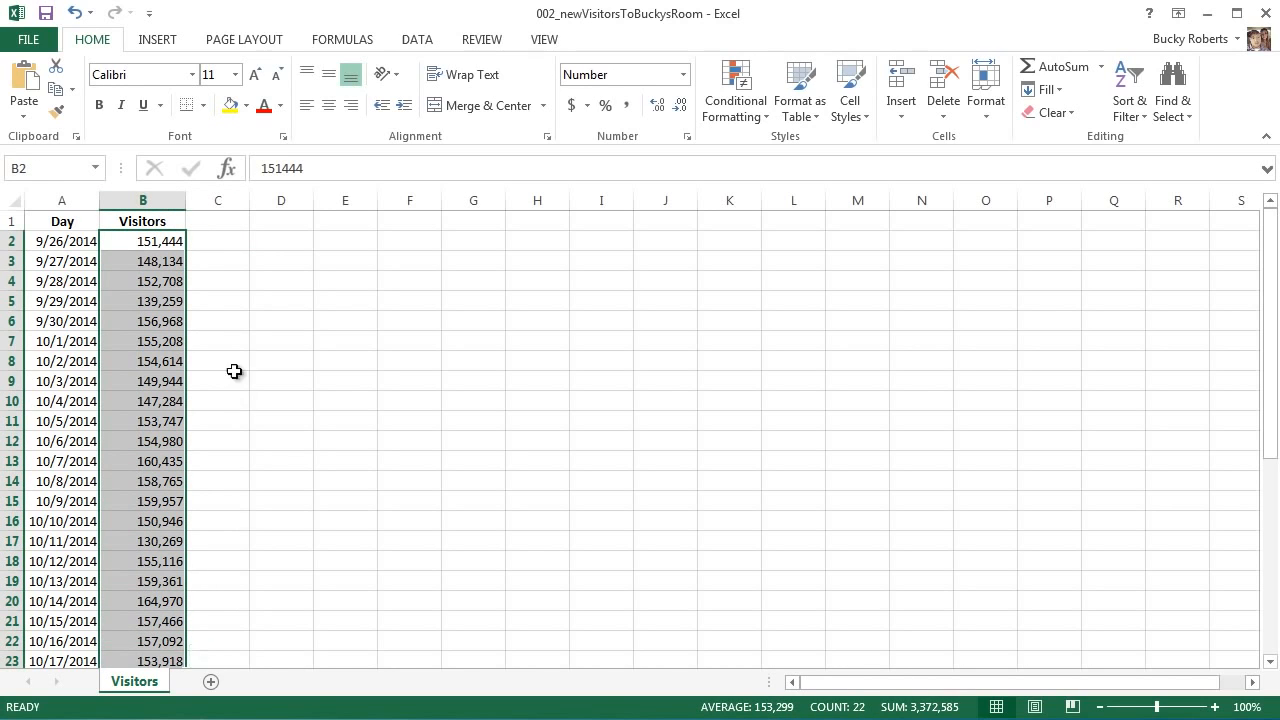
left_click(225, 248)
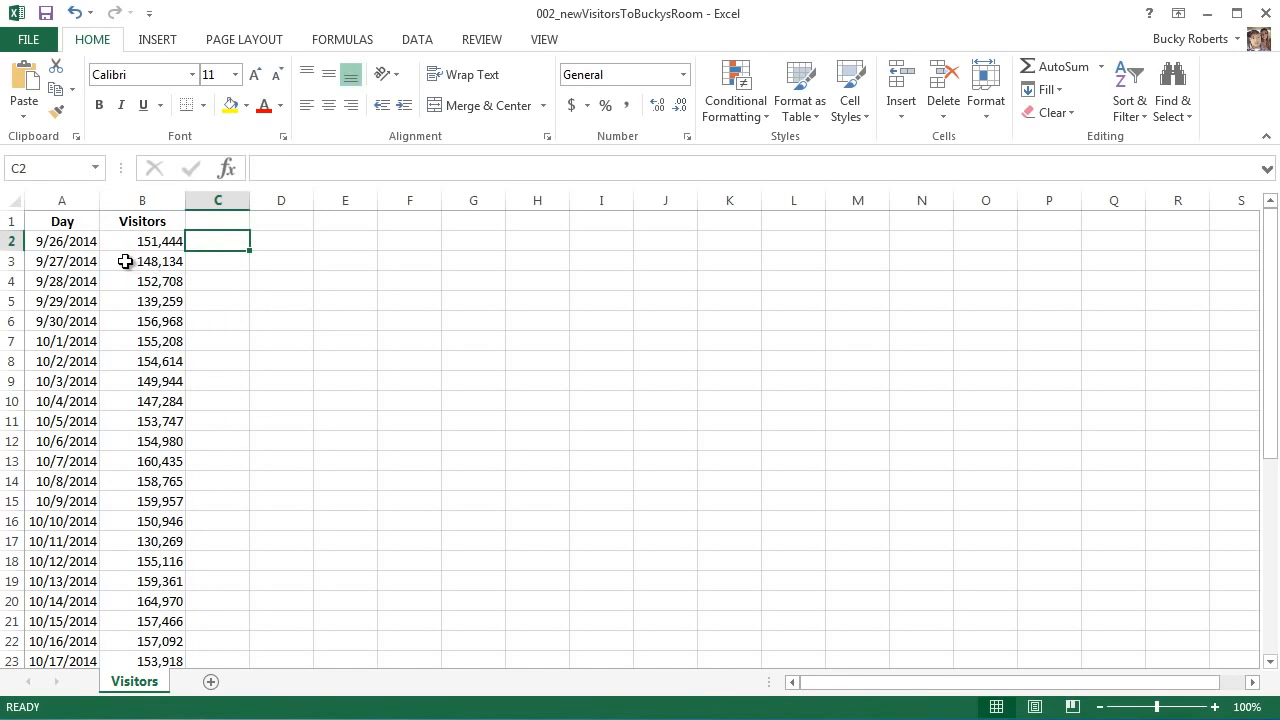
left_click(82, 245)
left_click(204, 243)
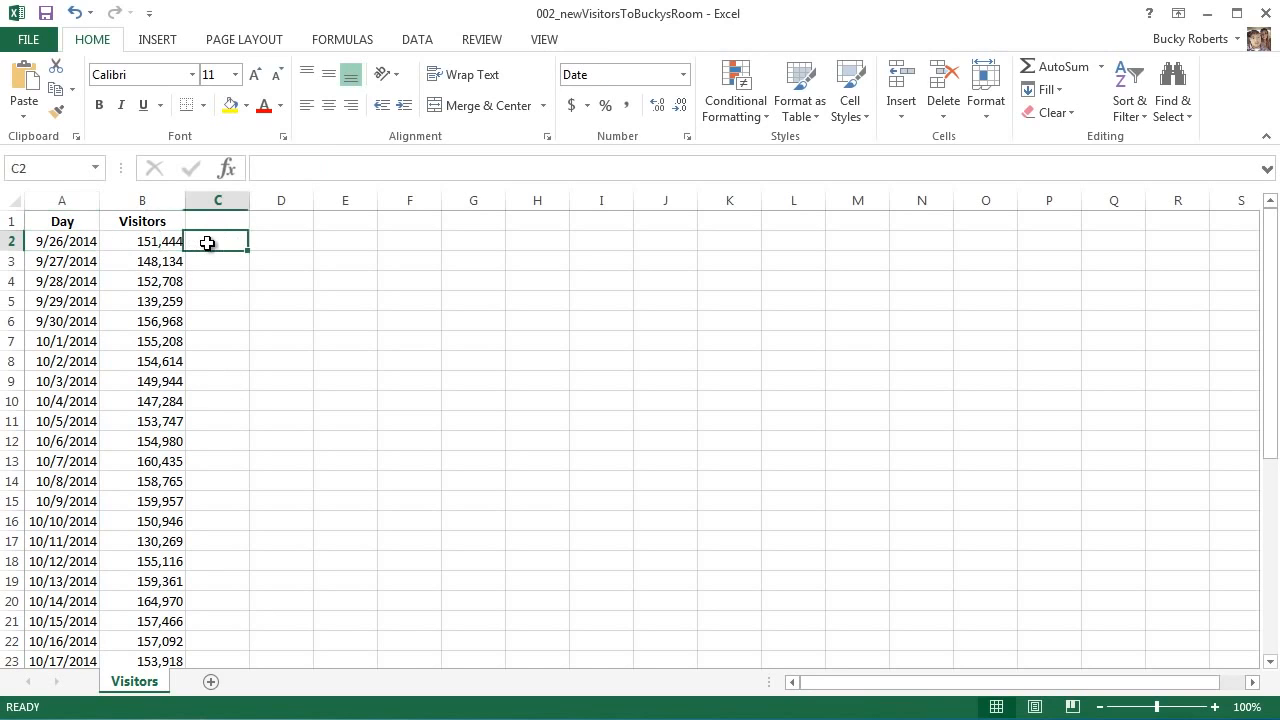
left_click(155, 221)
left_click(160, 243)
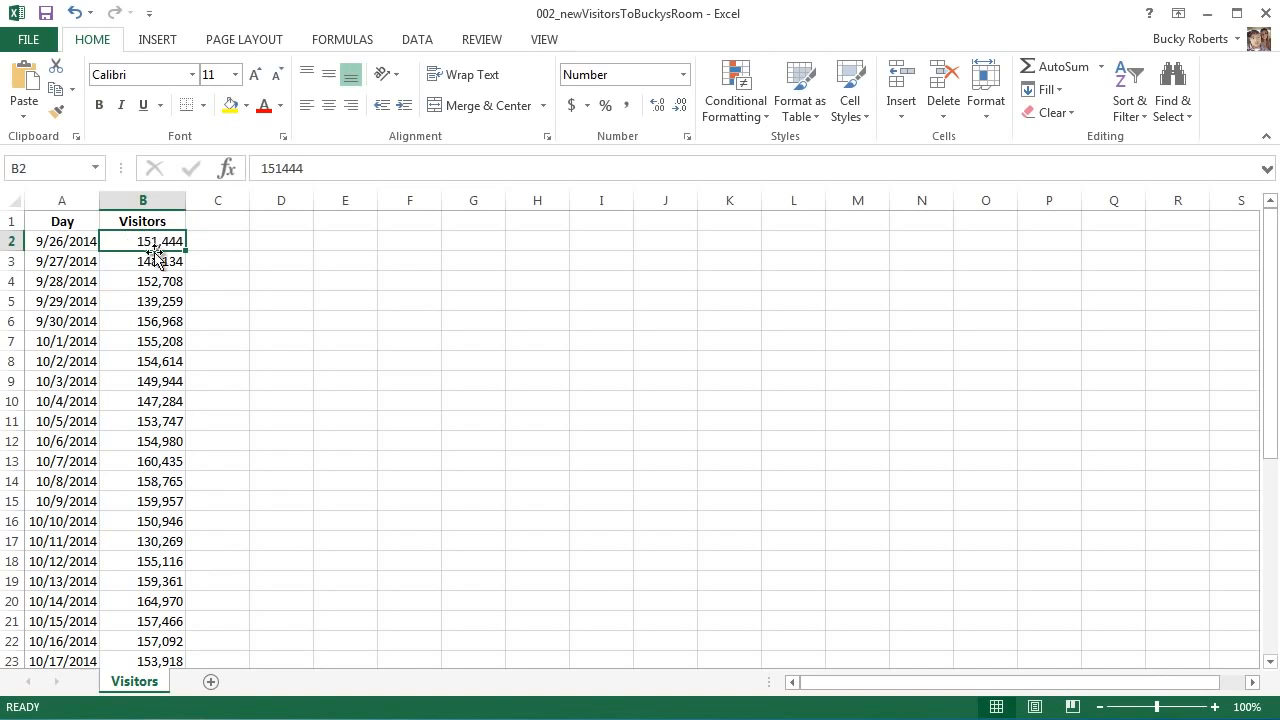
left_click(210, 243)
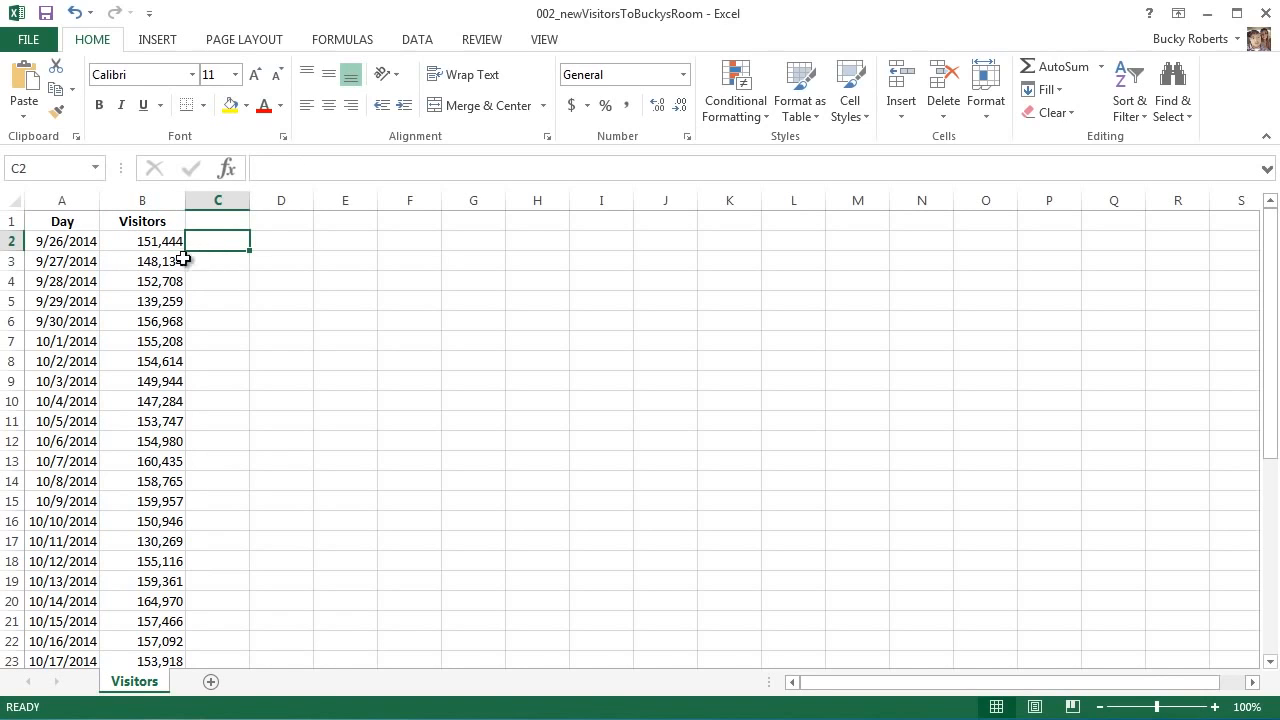
left_click(168, 260)
left_click(188, 243)
left_click(228, 240)
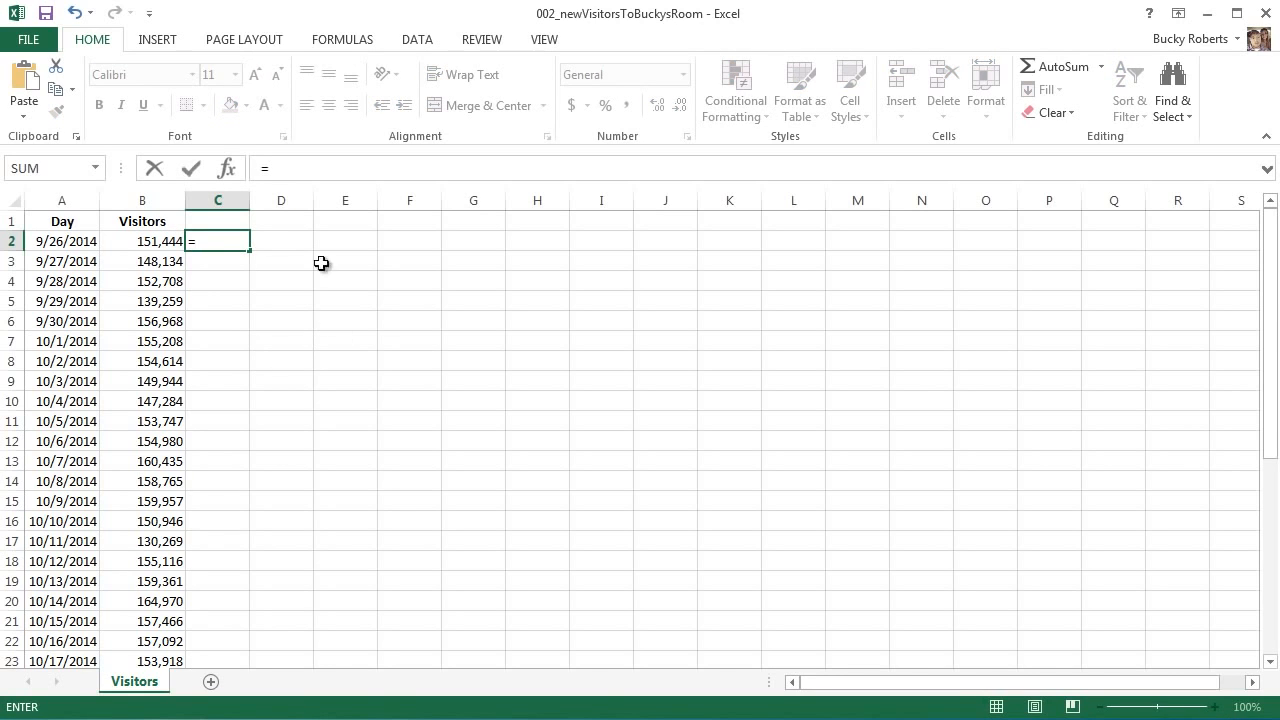
Enter =B2+100000 in C2, showing 251,444, and review it in the formula bar
left_click(149, 243)
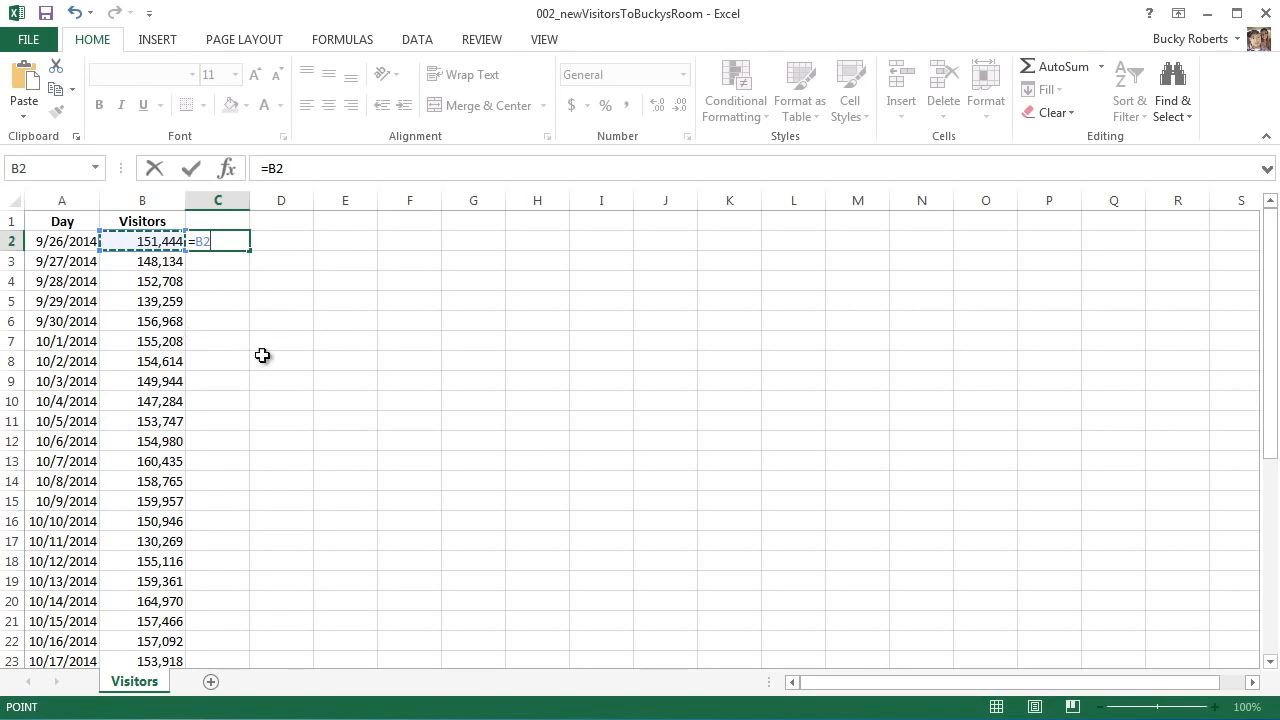
type("+")
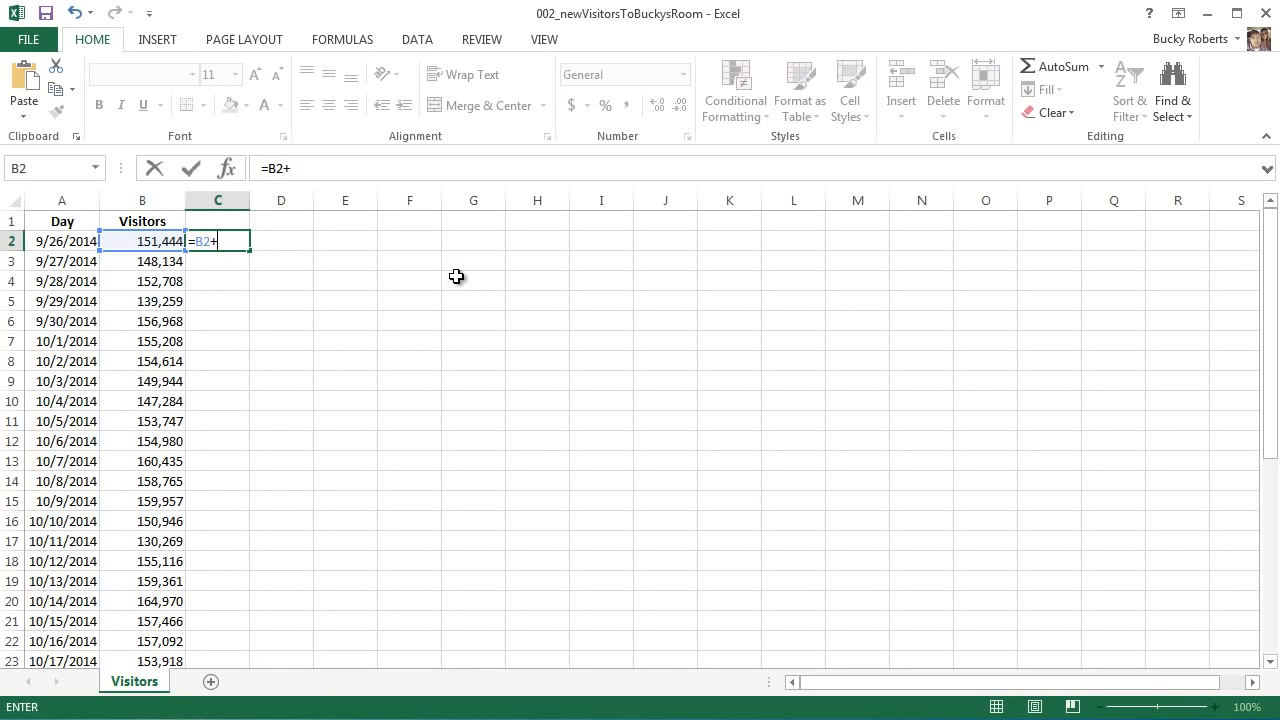
type("100000")
key("Return")
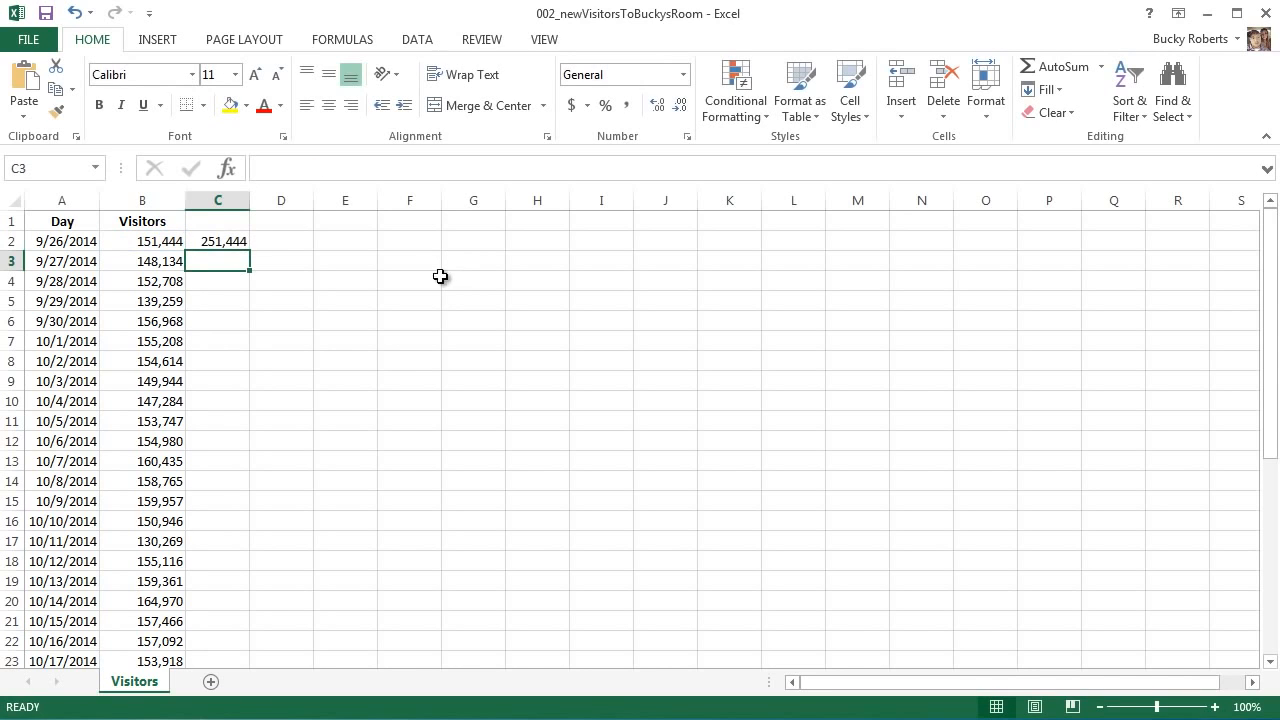
left_click(240, 242)
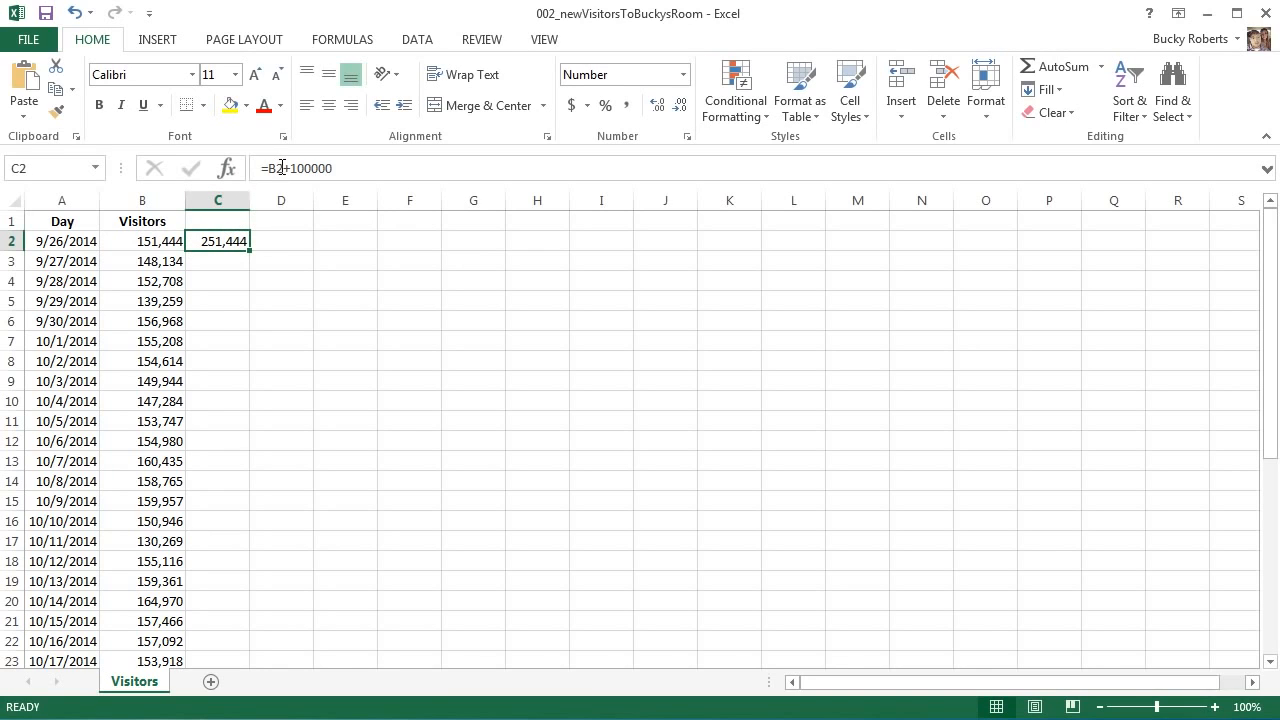
left_click_drag(283, 168, 270, 168)
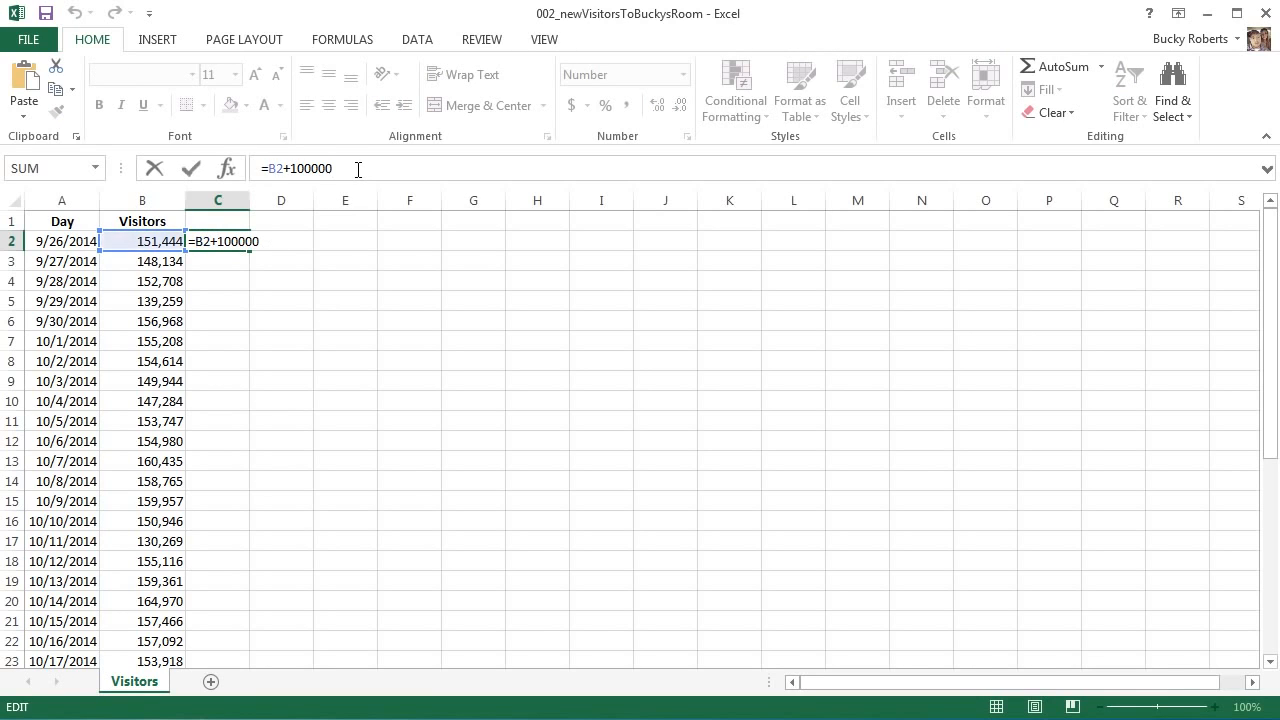
key("Return")
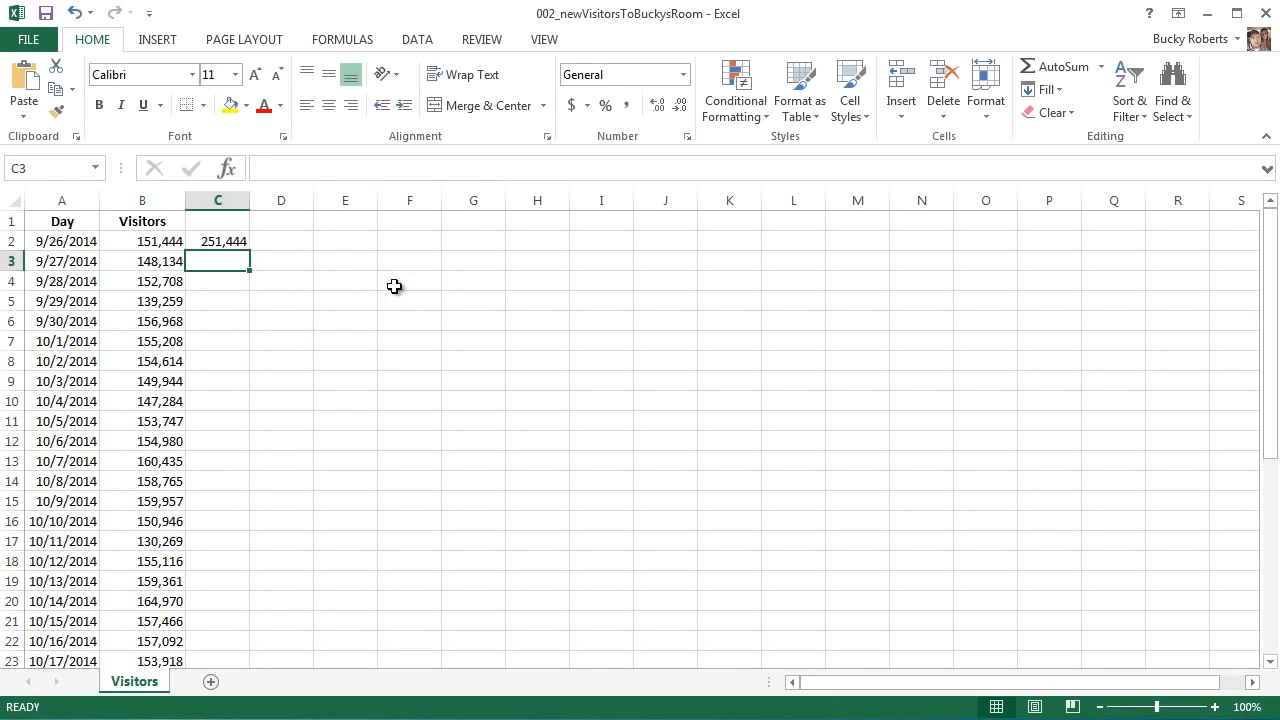
Change B2's visitor count from 151,444 to 151,462 and check C2 updates to 251,462
left_click(152, 242)
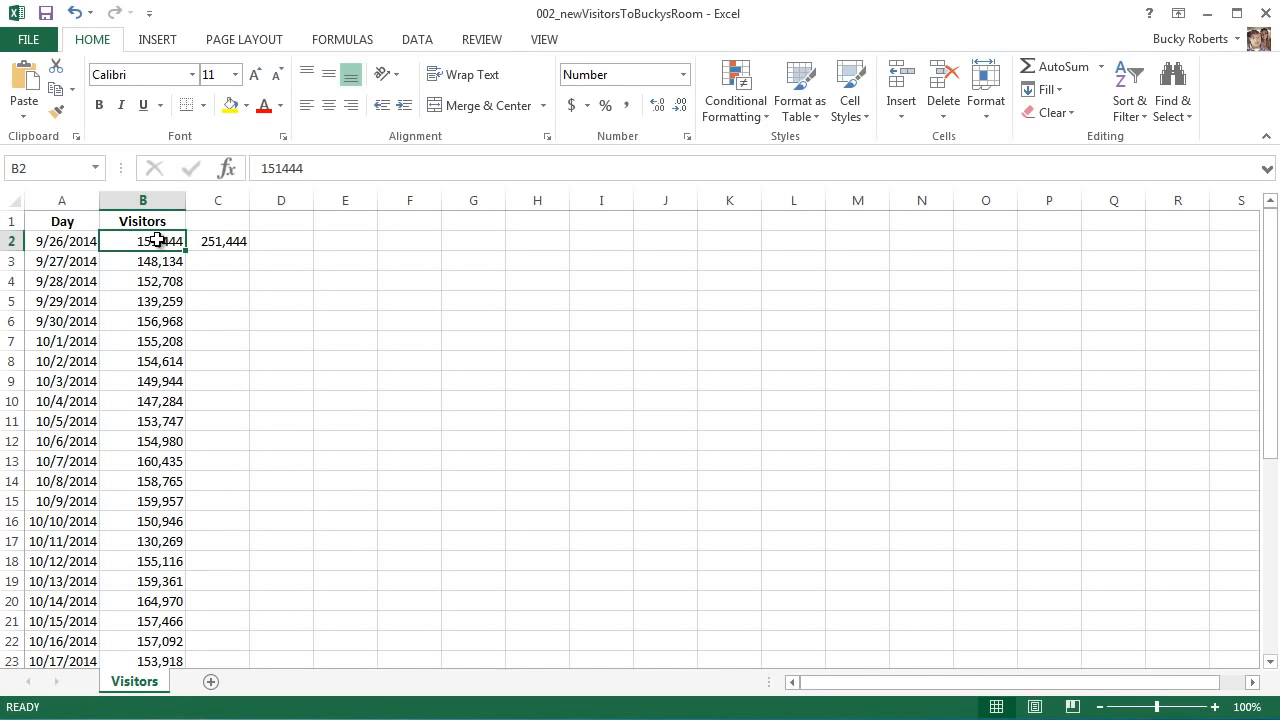
left_click(273, 170)
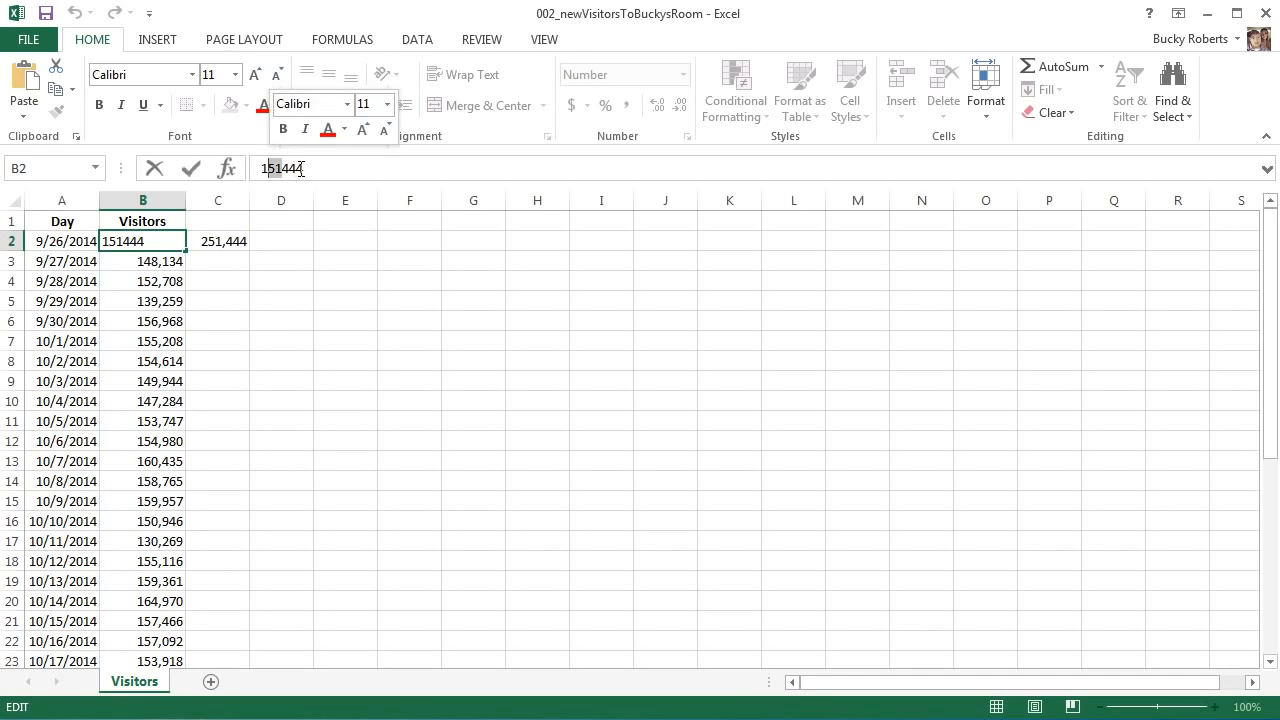
left_click_drag(303, 168, 284, 168)
type("4")
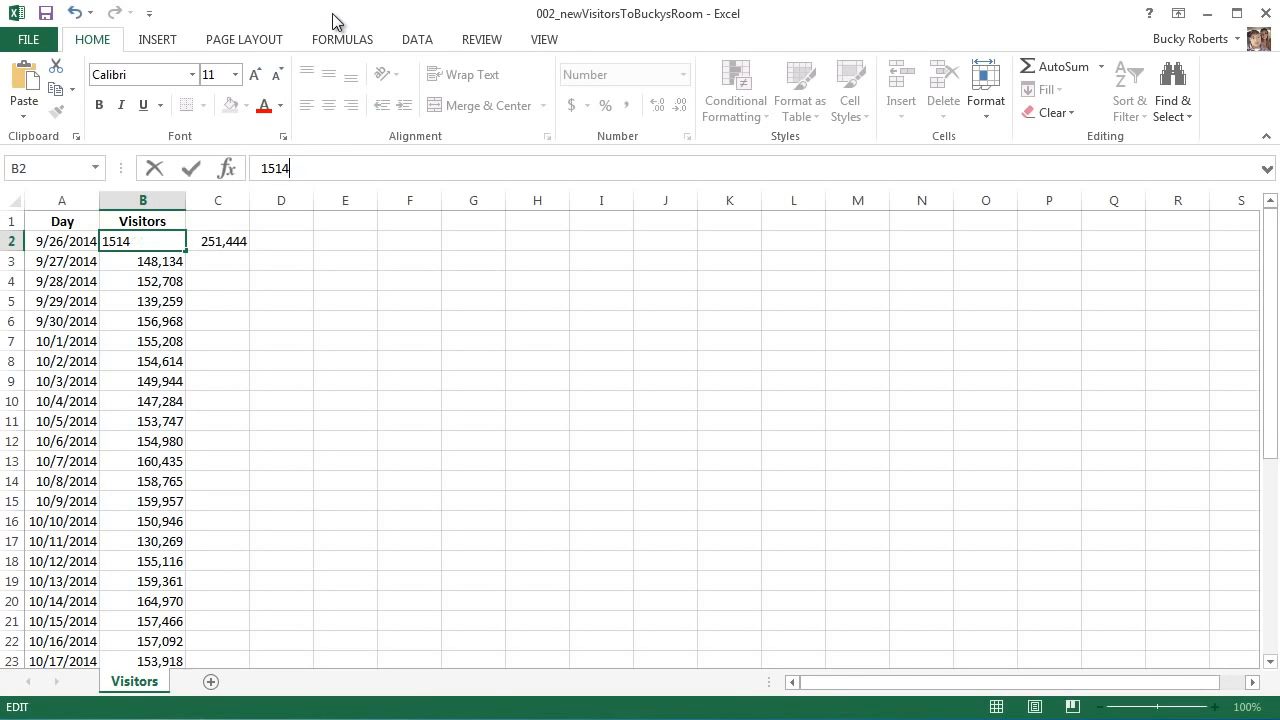
type("62")
key("Return")
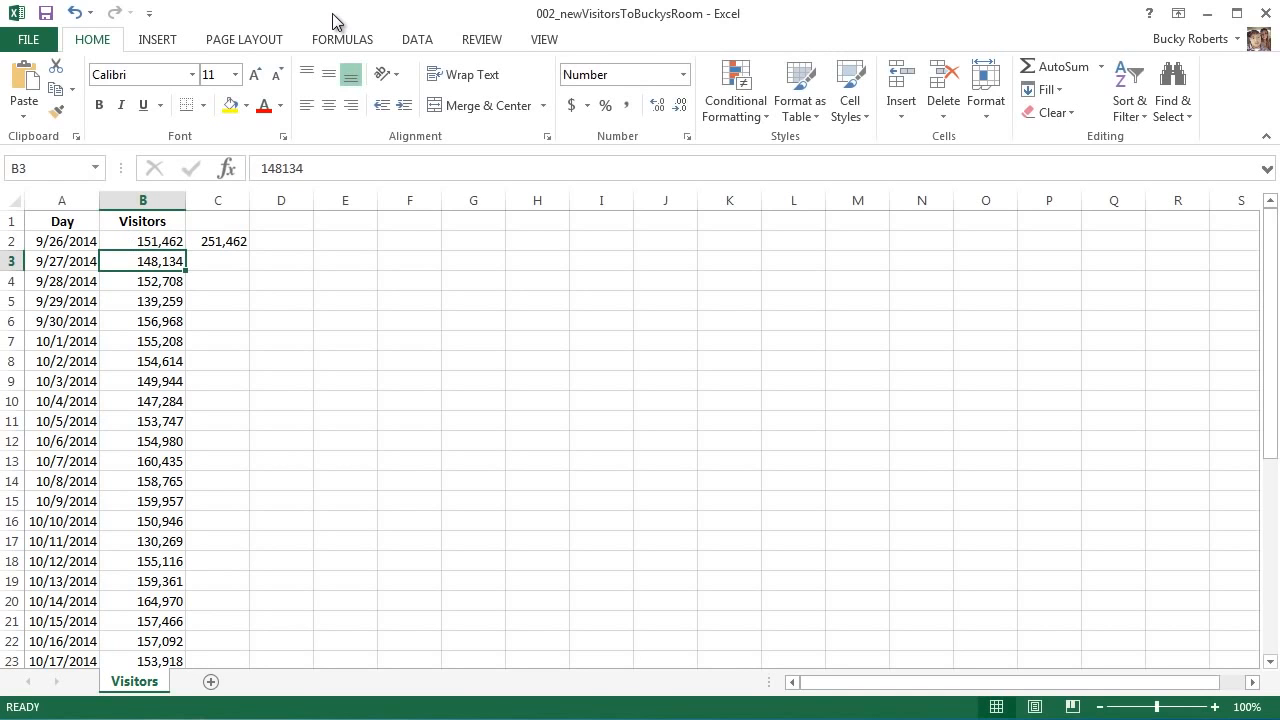
left_click(240, 242)
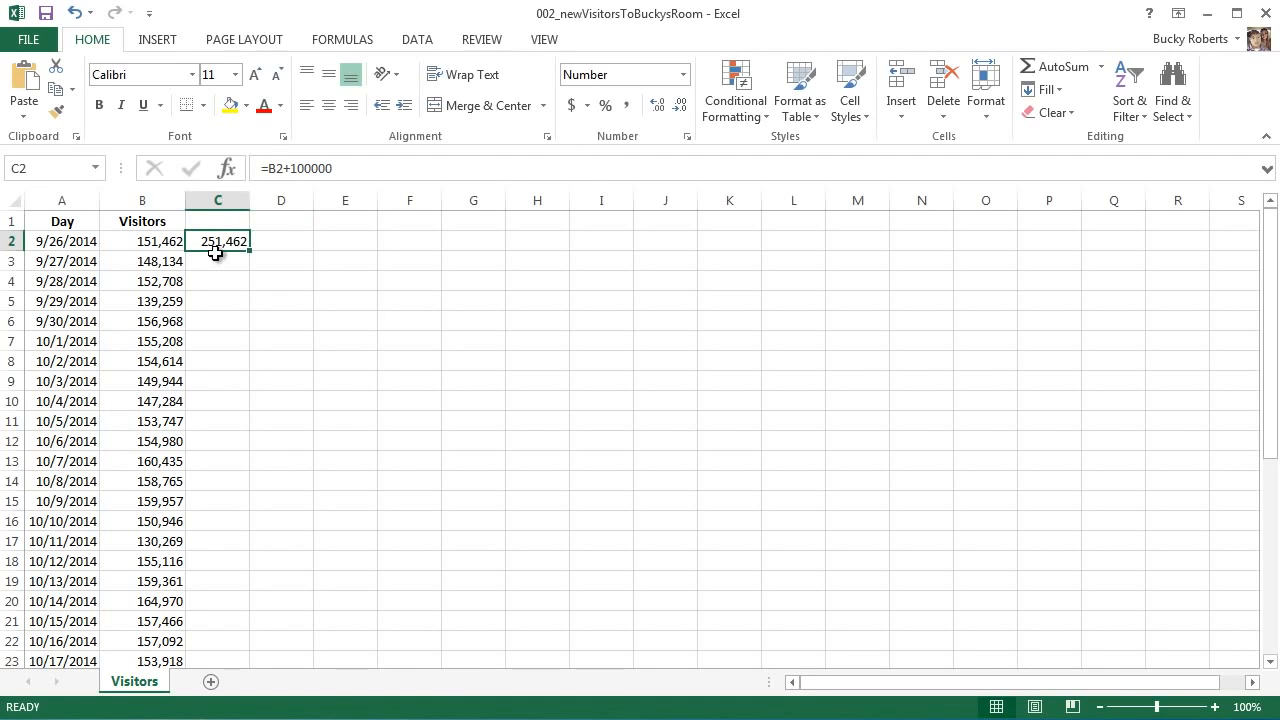
Re-edit C2's formula, pointing it at B2, and commit =B2+100000 showing 251,462
left_click(287, 168)
left_click_drag(270, 168, 363, 167)
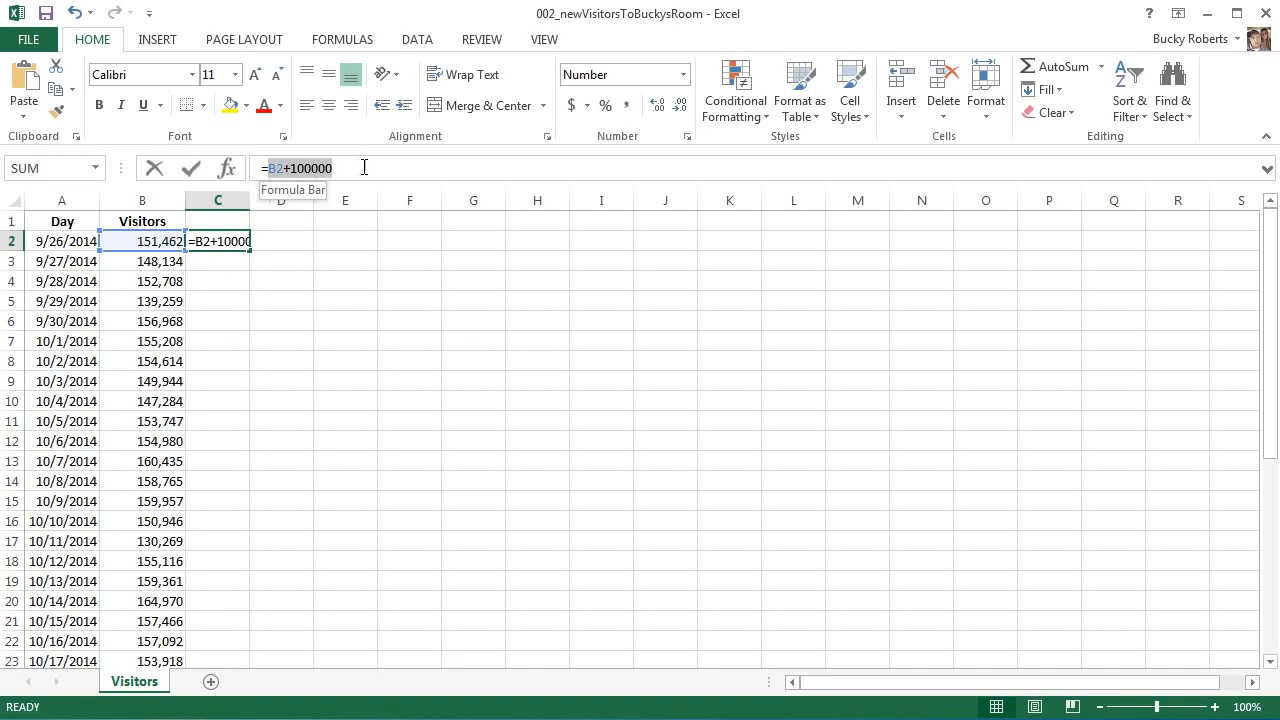
left_click(347, 168)
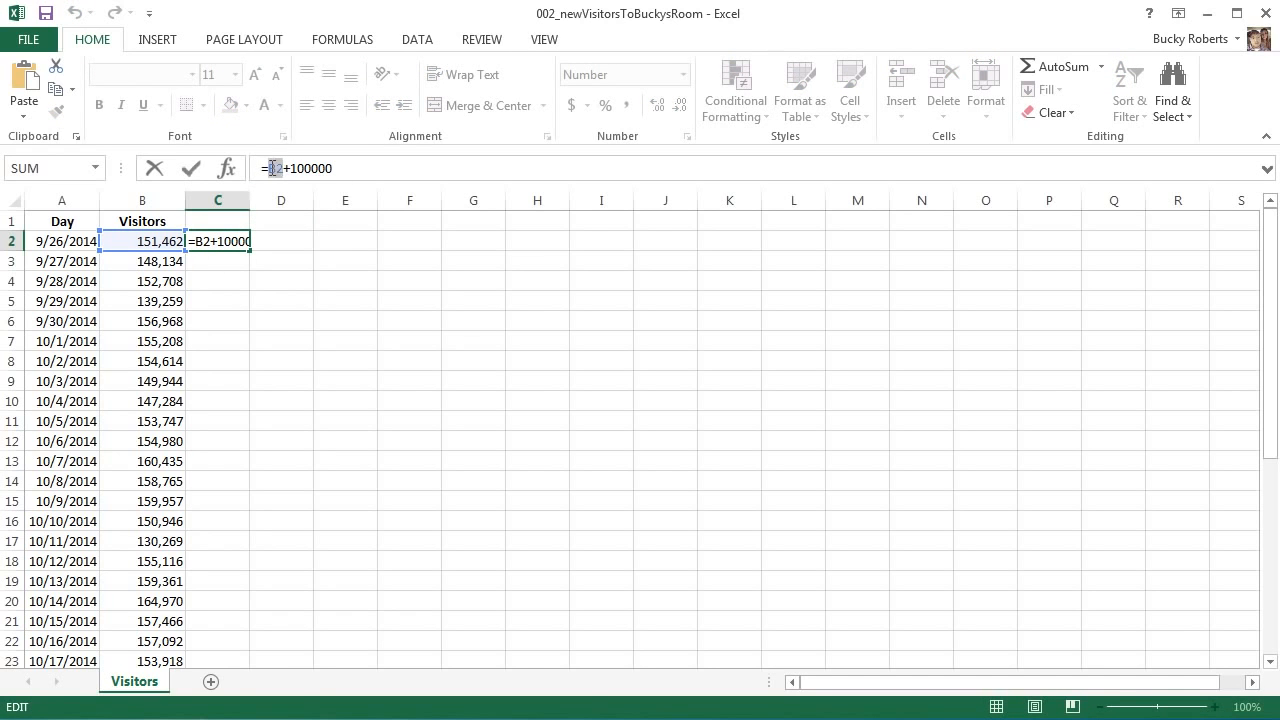
double_click(274, 168)
left_click(221, 246)
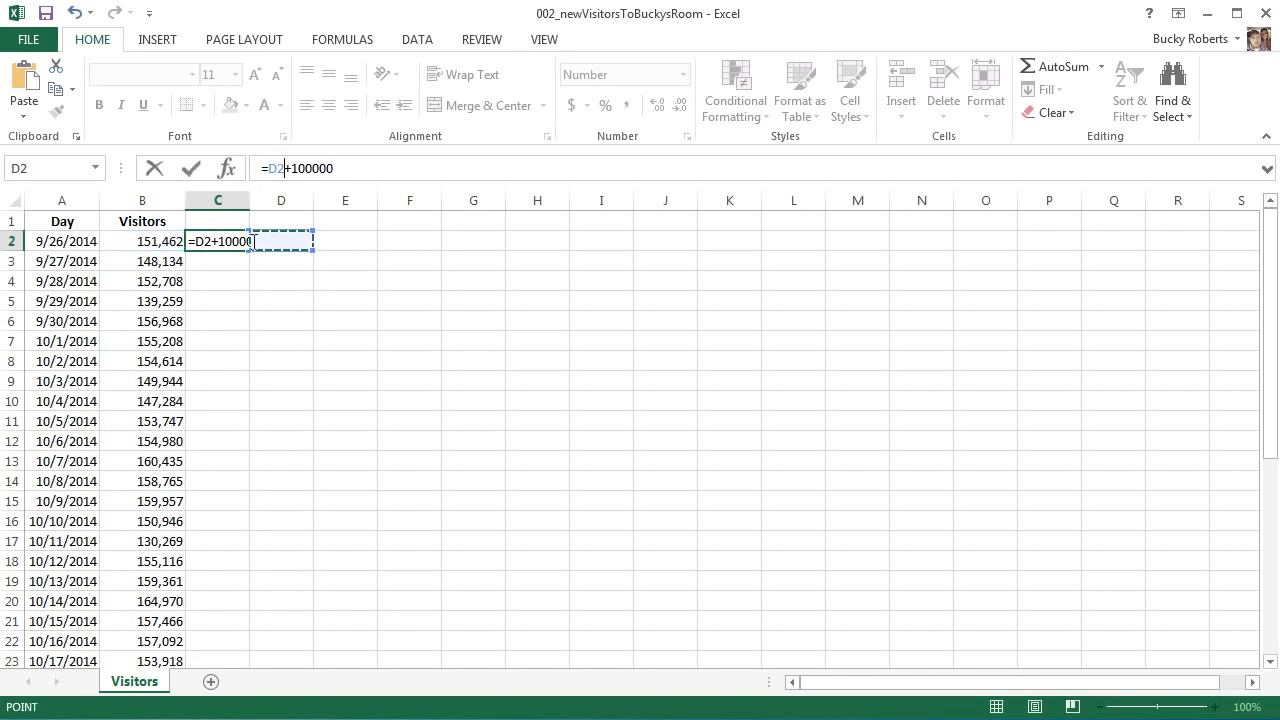
left_click(162, 241)
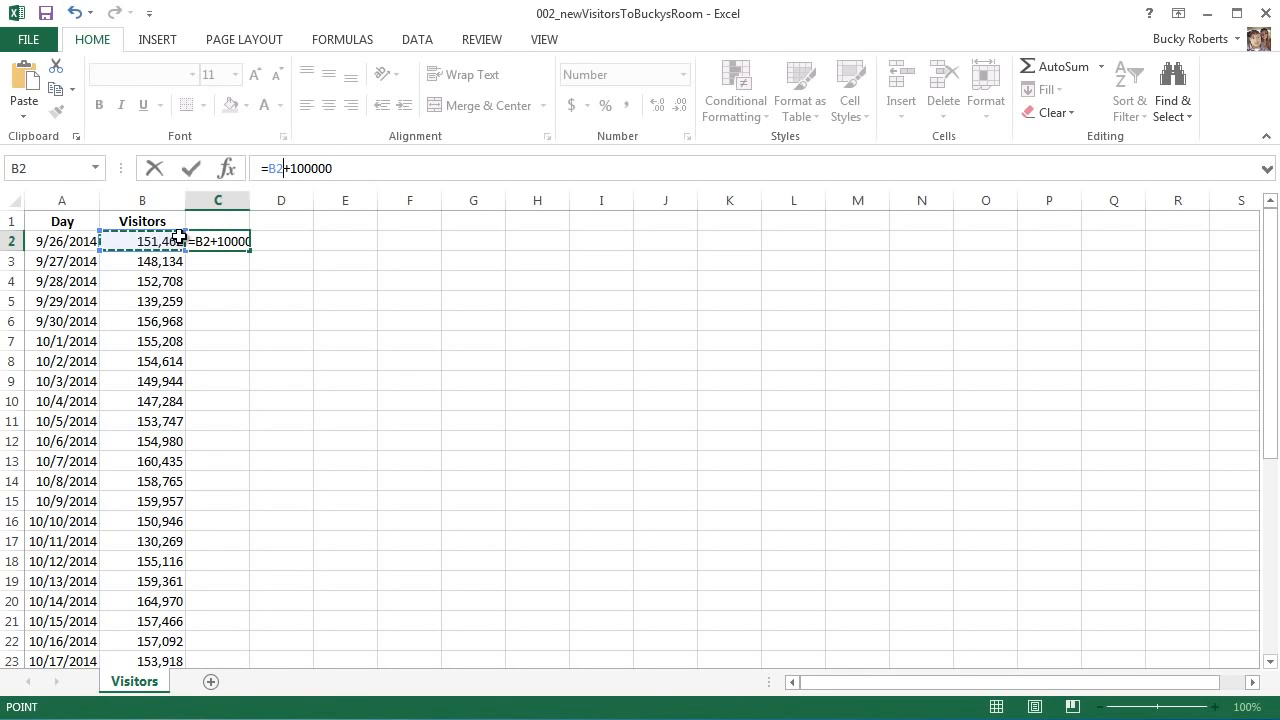
left_click(232, 241)
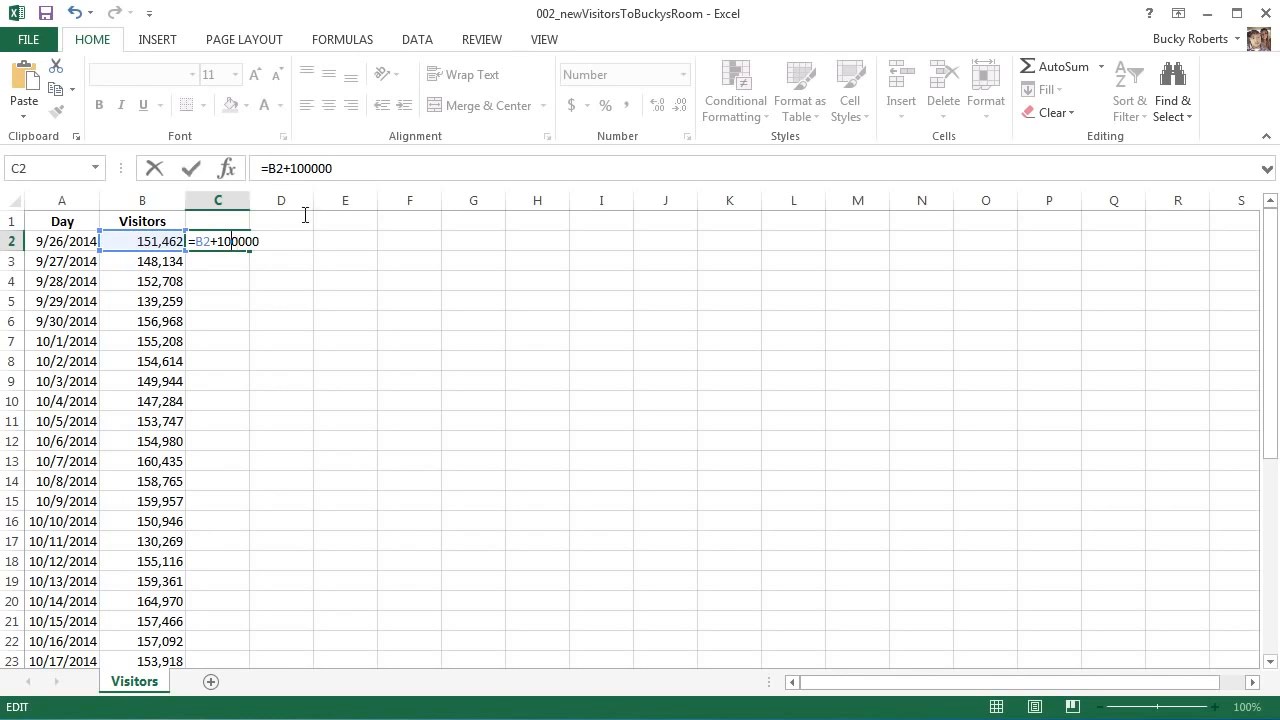
left_click(343, 172)
key("Return")
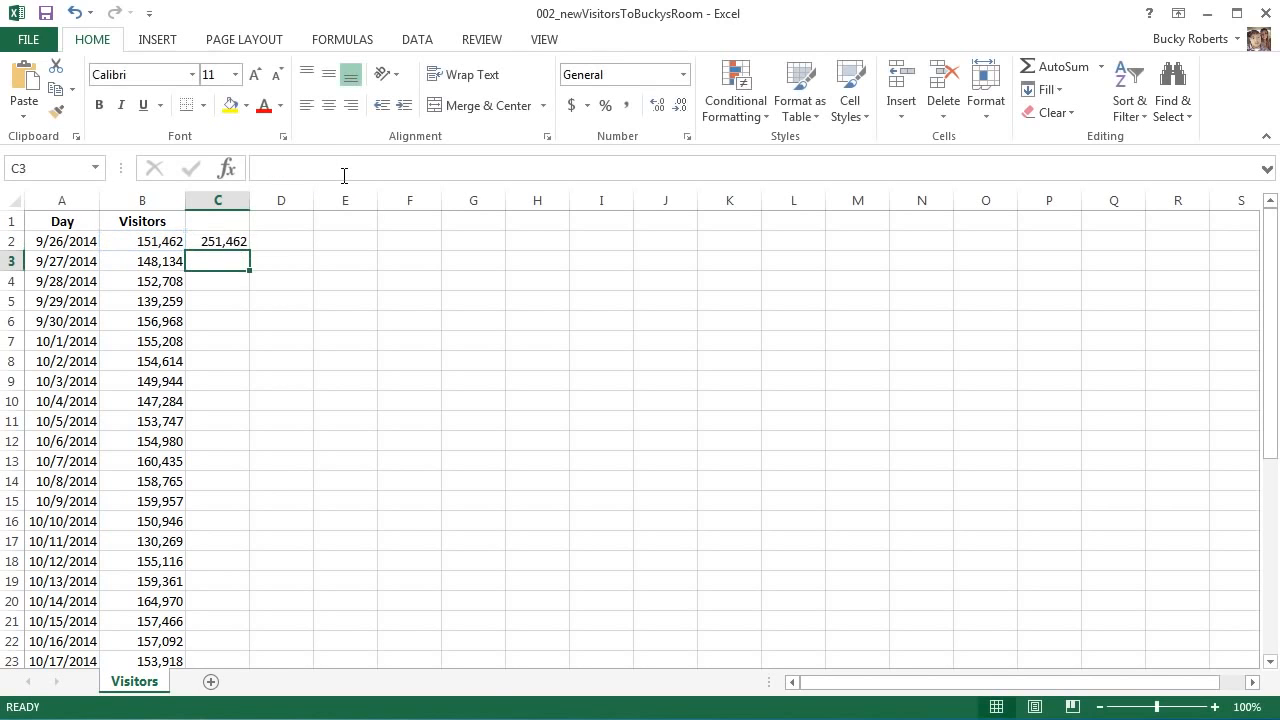
Delete the formula from C2, leaving column C empty
left_click(240, 244)
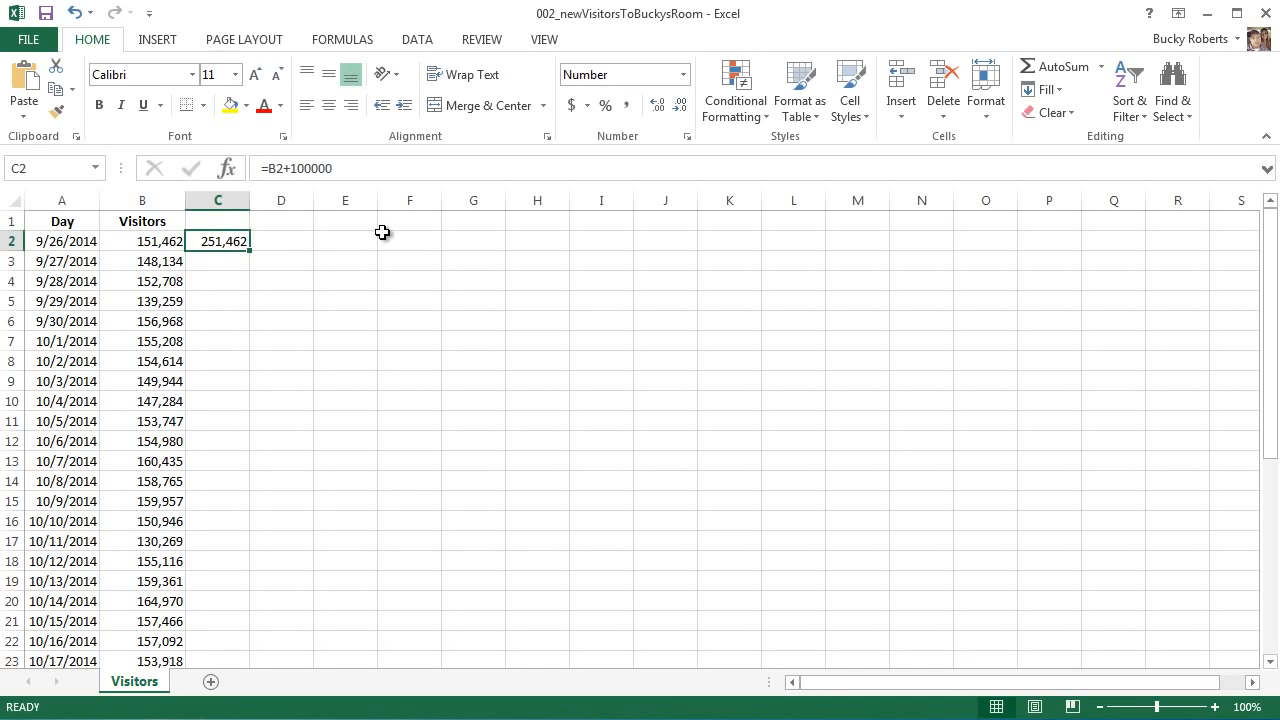
key("Delete")
left_click(306, 240)
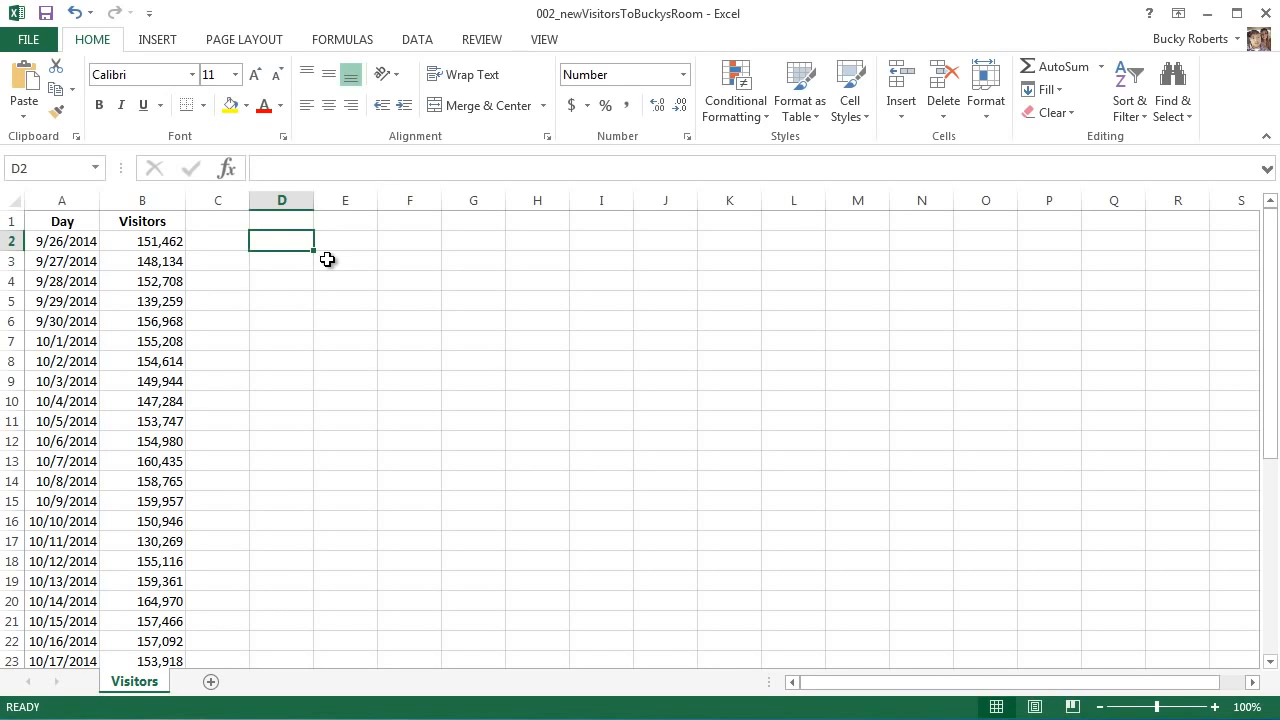
Enter =54-32 in D2 (giving 22) and =6*8 in D3 (giving 48)
type("=")
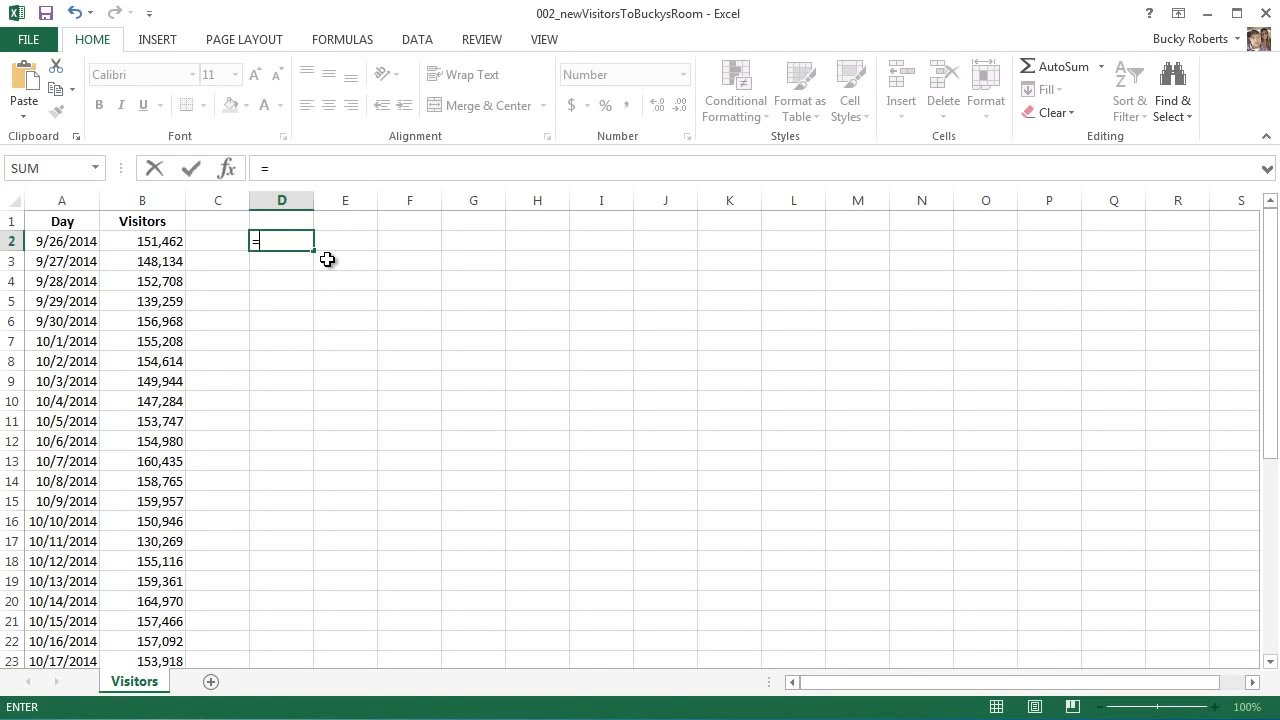
type("54+32")
key("BackSpace")
key("BackSpace")
key("BackSpace")
type("-32")
key("Return")
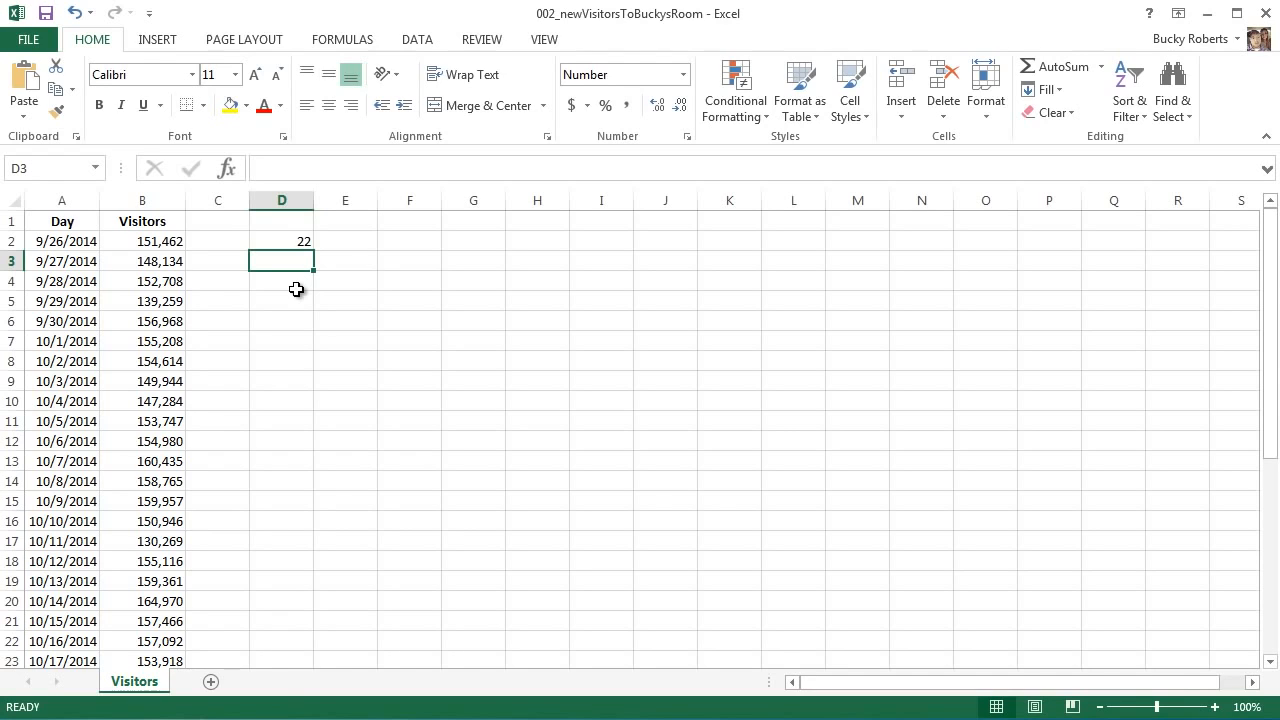
type("=")
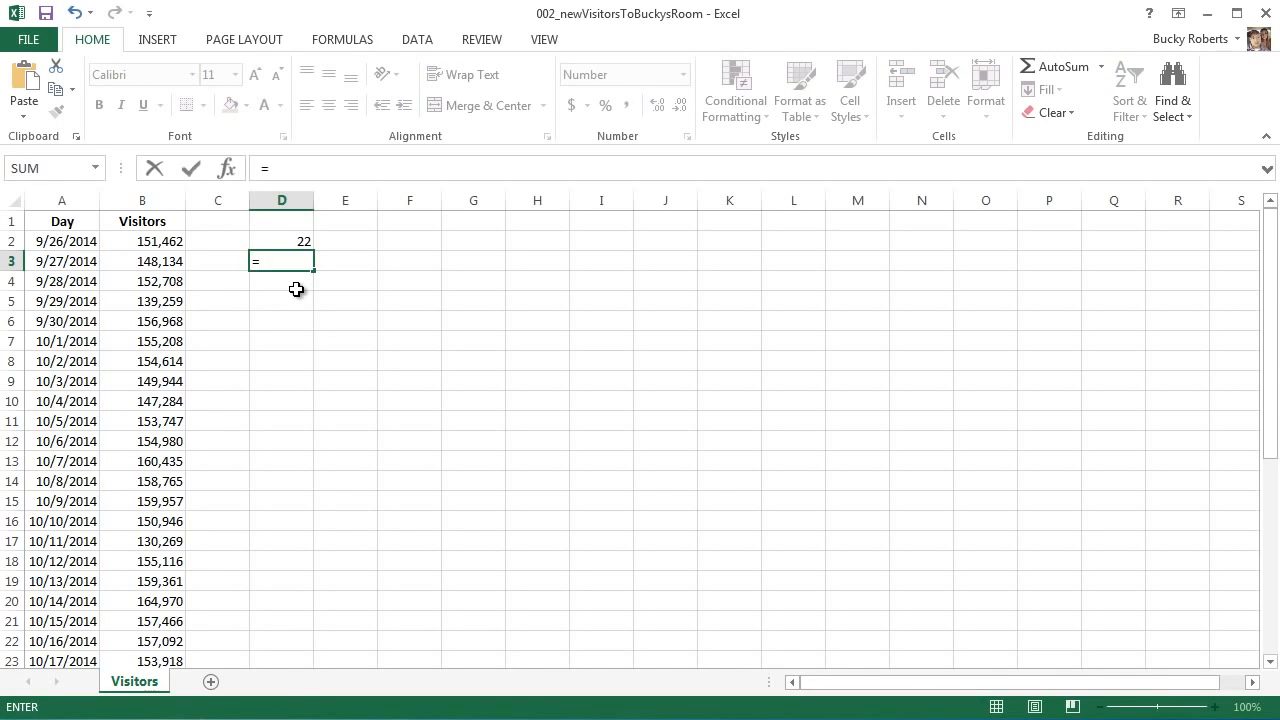
type("6*8")
key("Return")
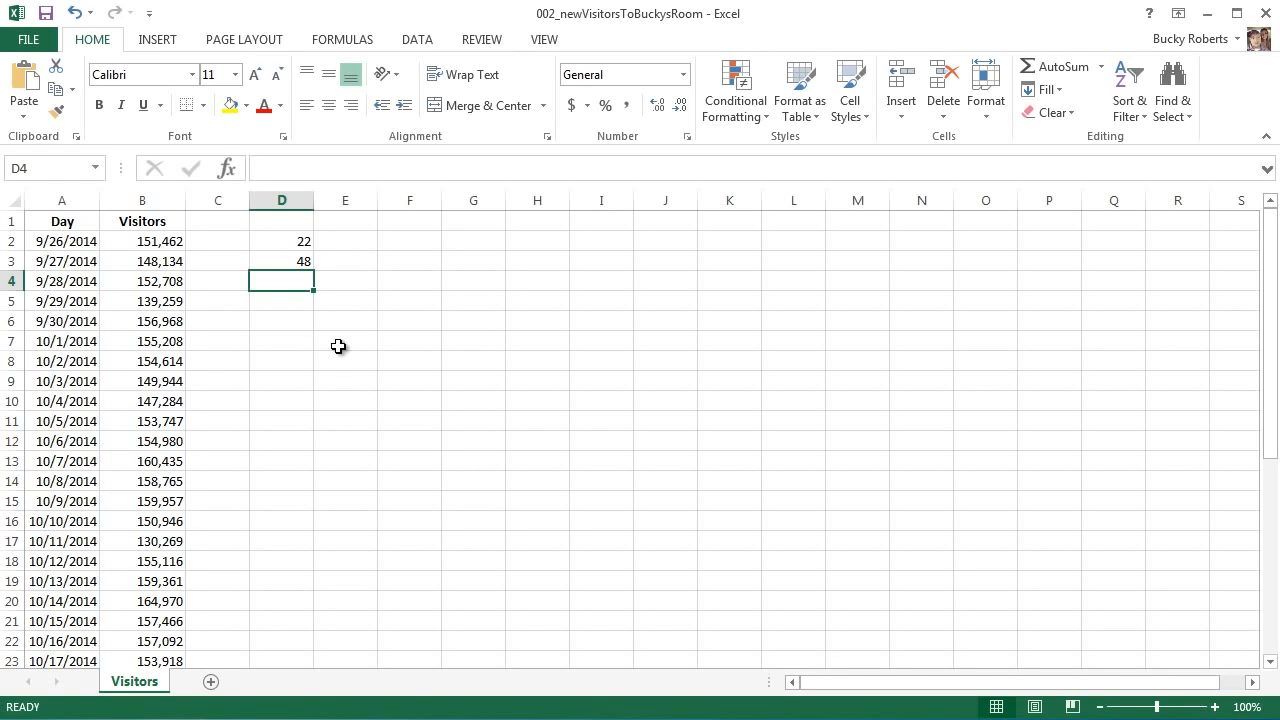
Enter =9/2 in D4, showing 4.5, and recheck it in the formula bar
type("=")
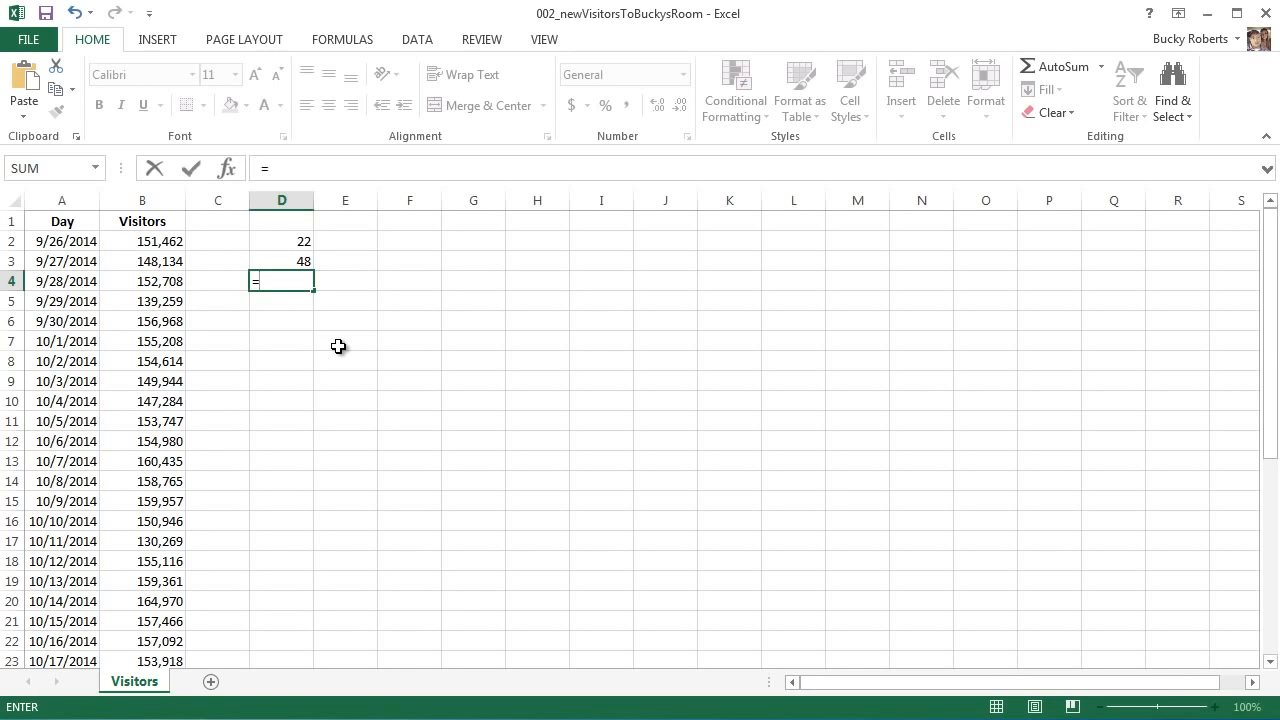
type("9/2")
key("Left")
key("Left")
key("Right")
key("Right")
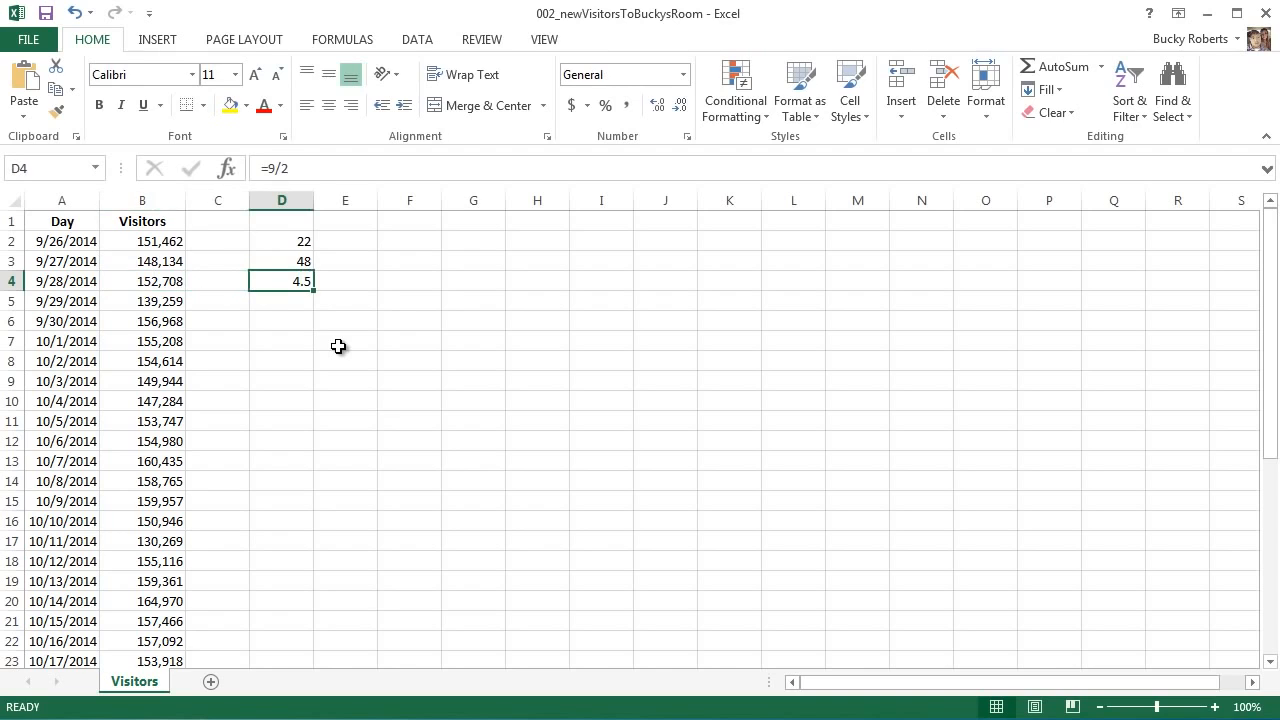
left_click(278, 168)
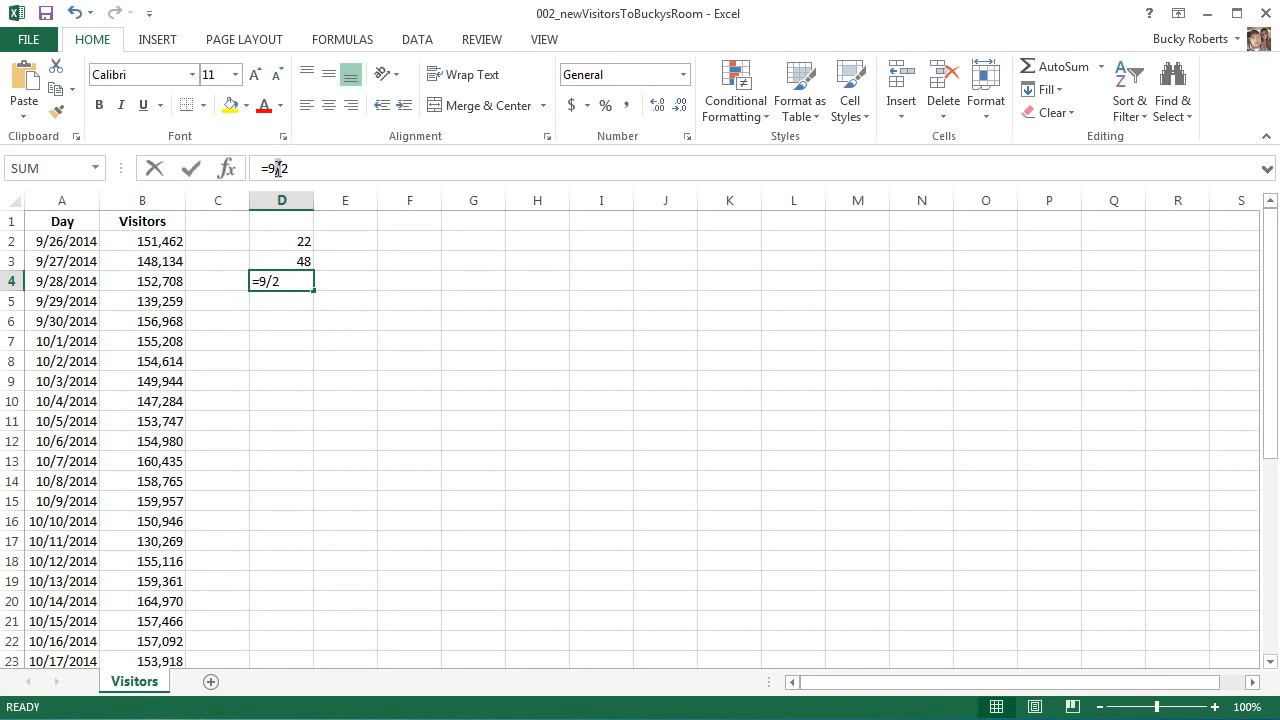
left_click(309, 167)
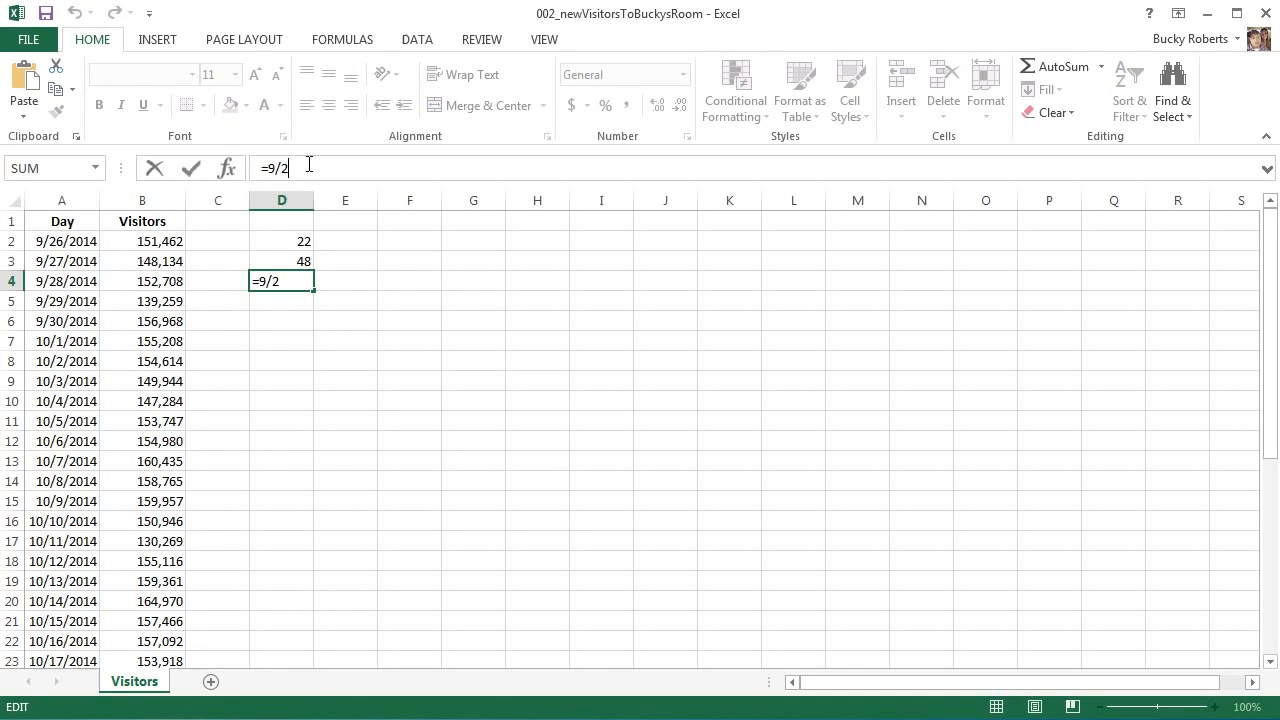
key("Return")
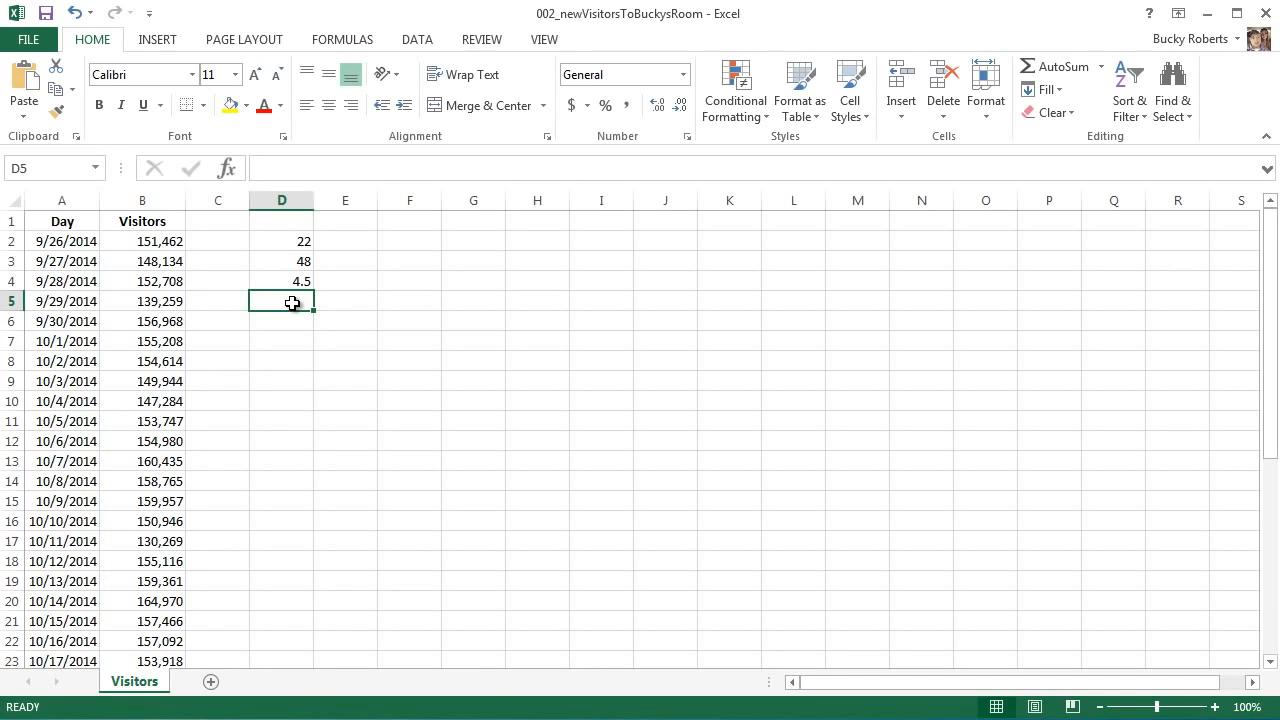
Enter =5^3 in D5 to show 125, then review and recommit the formula
type("=")
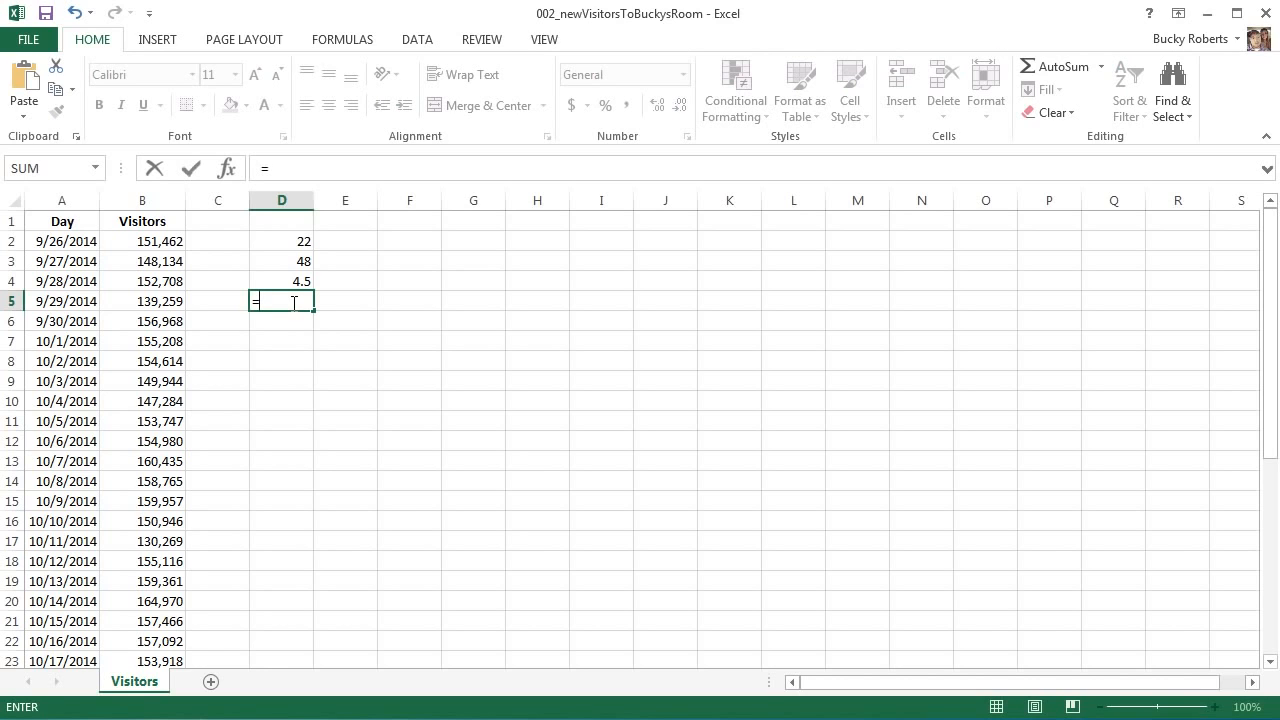
type("5^3")
left_click_drag(258, 300, 272, 297)
left_click(302, 301)
key("Return")
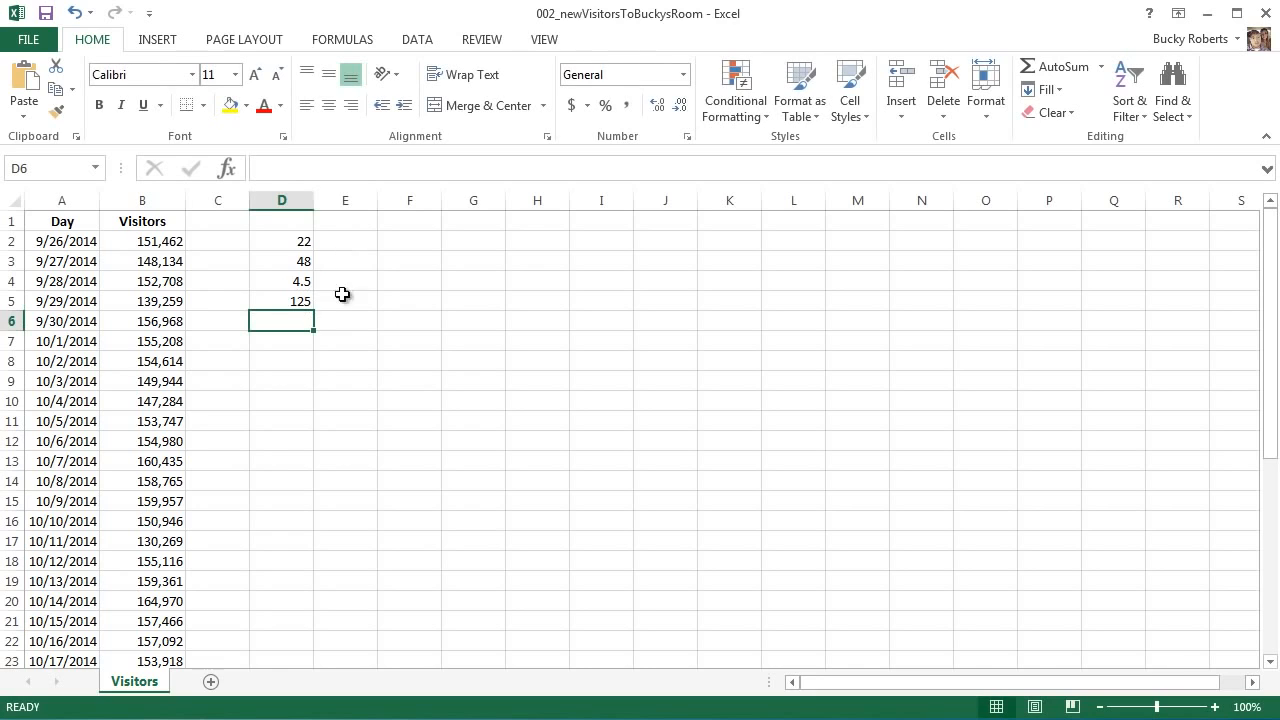
left_click(306, 298)
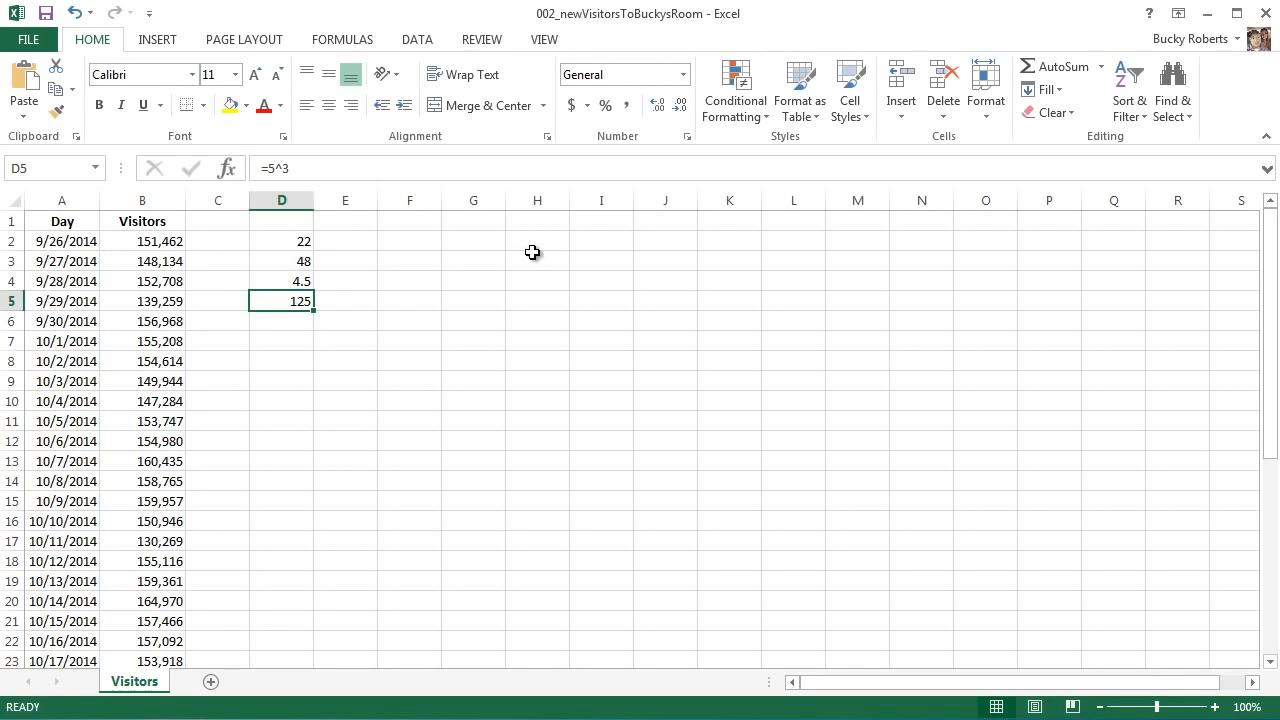
left_click_drag(319, 164, 243, 167)
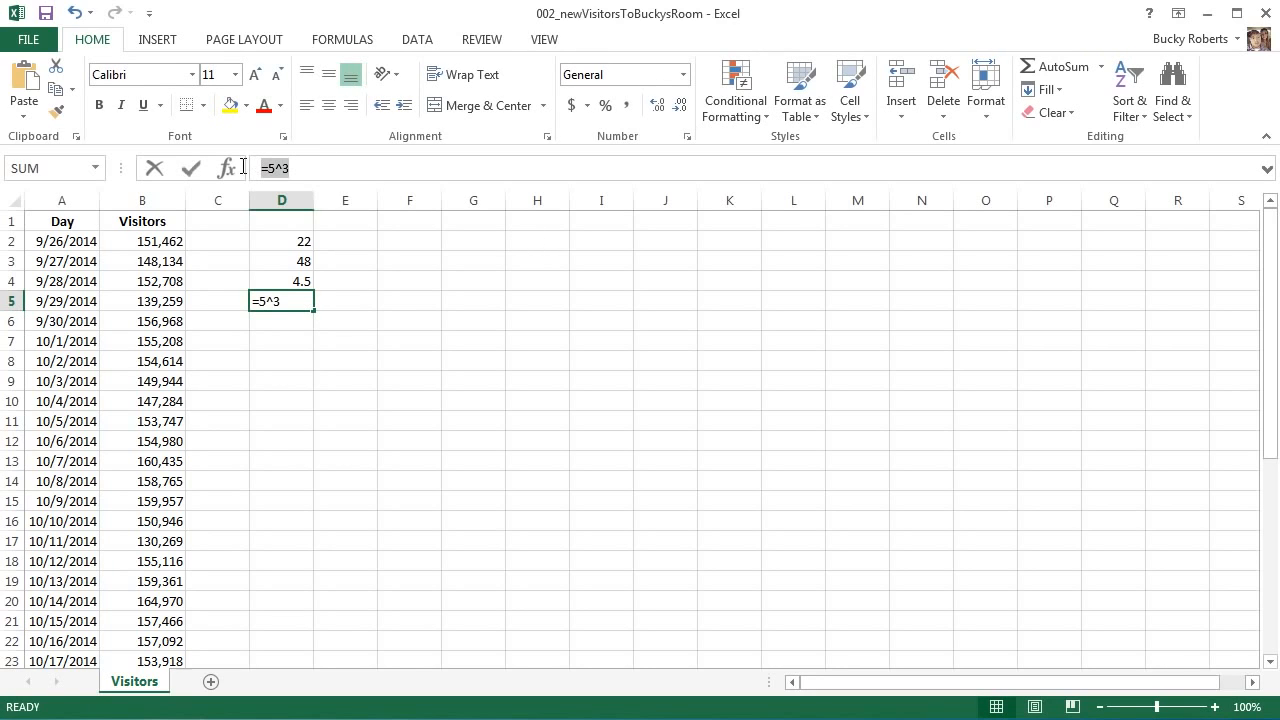
left_click(332, 170)
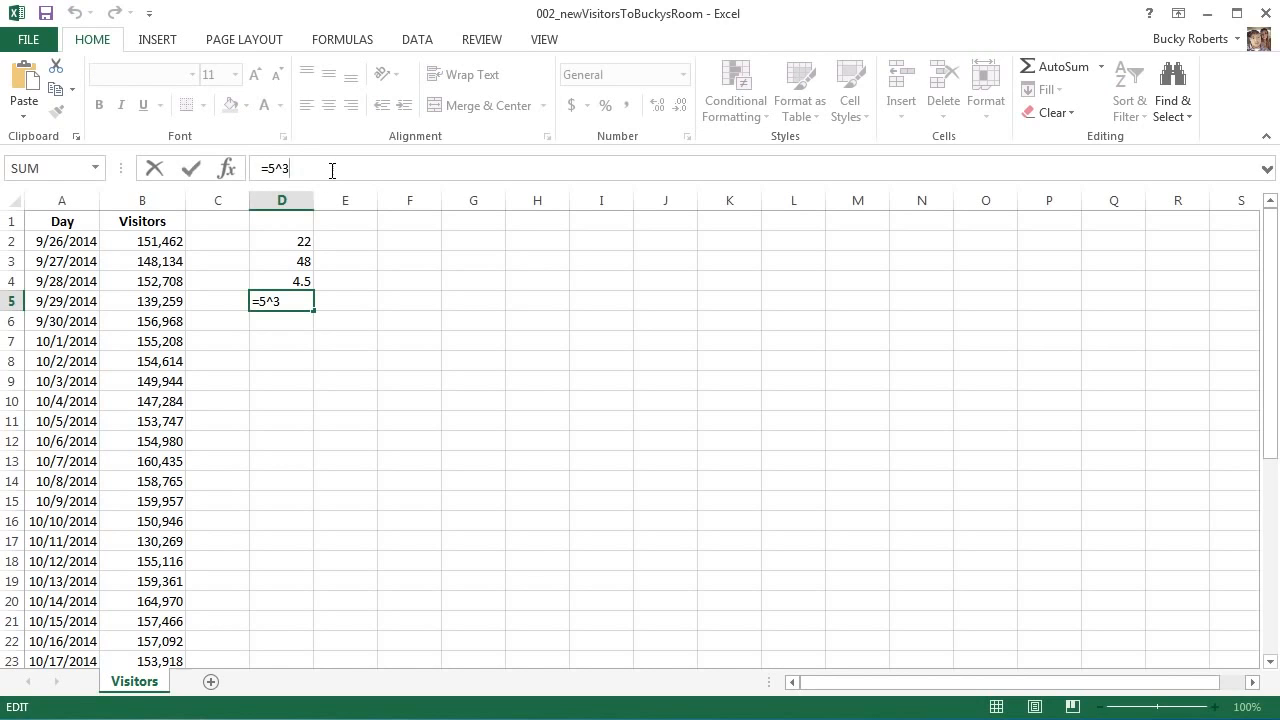
key("Return")
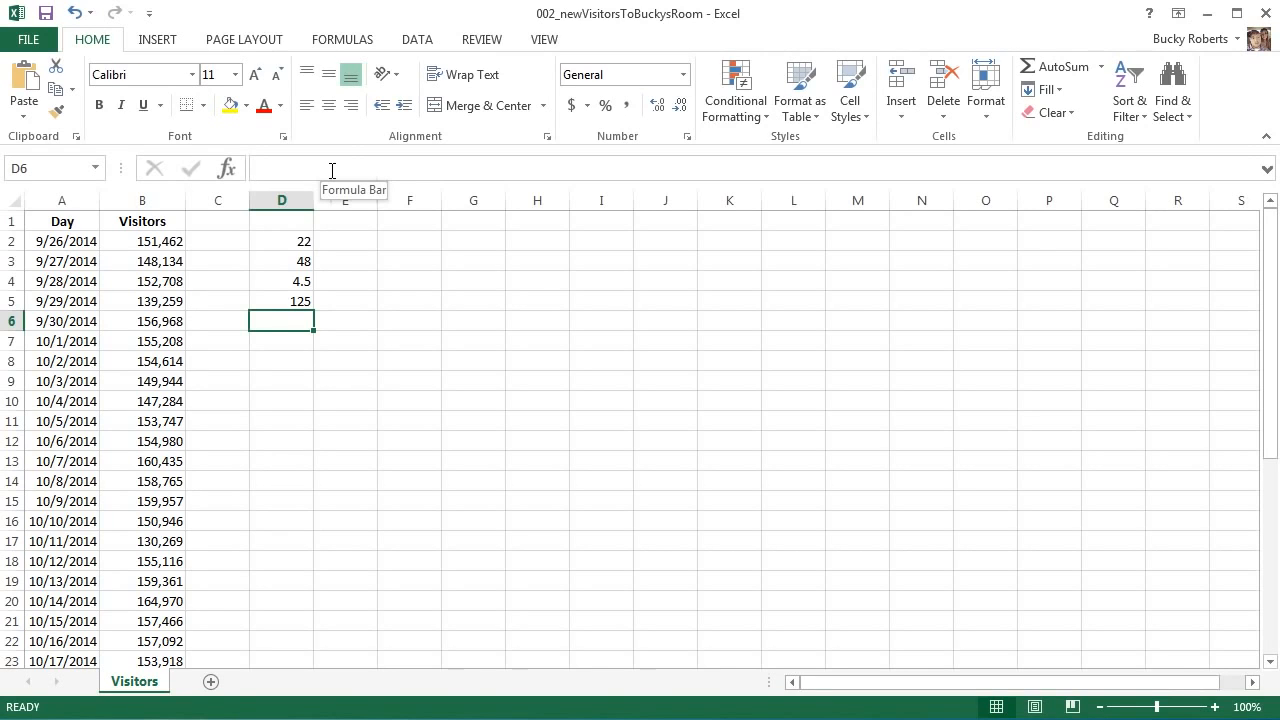
left_click(305, 244)
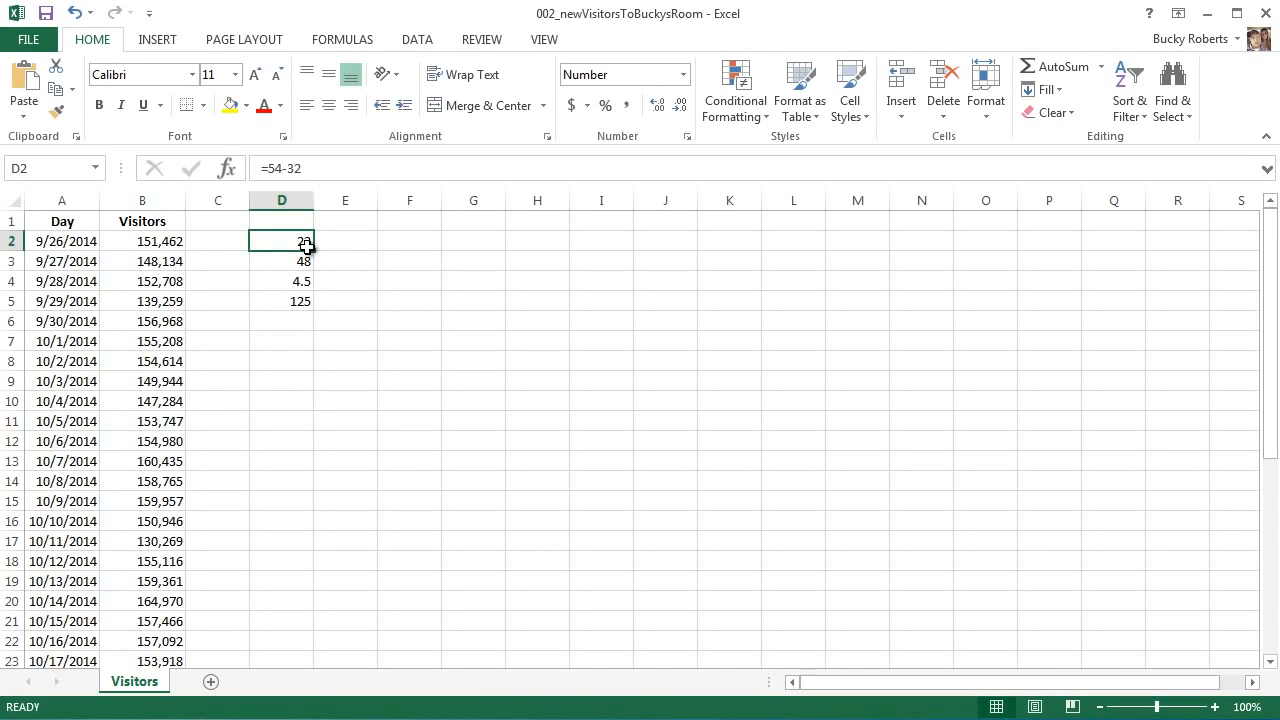
left_click(164, 241)
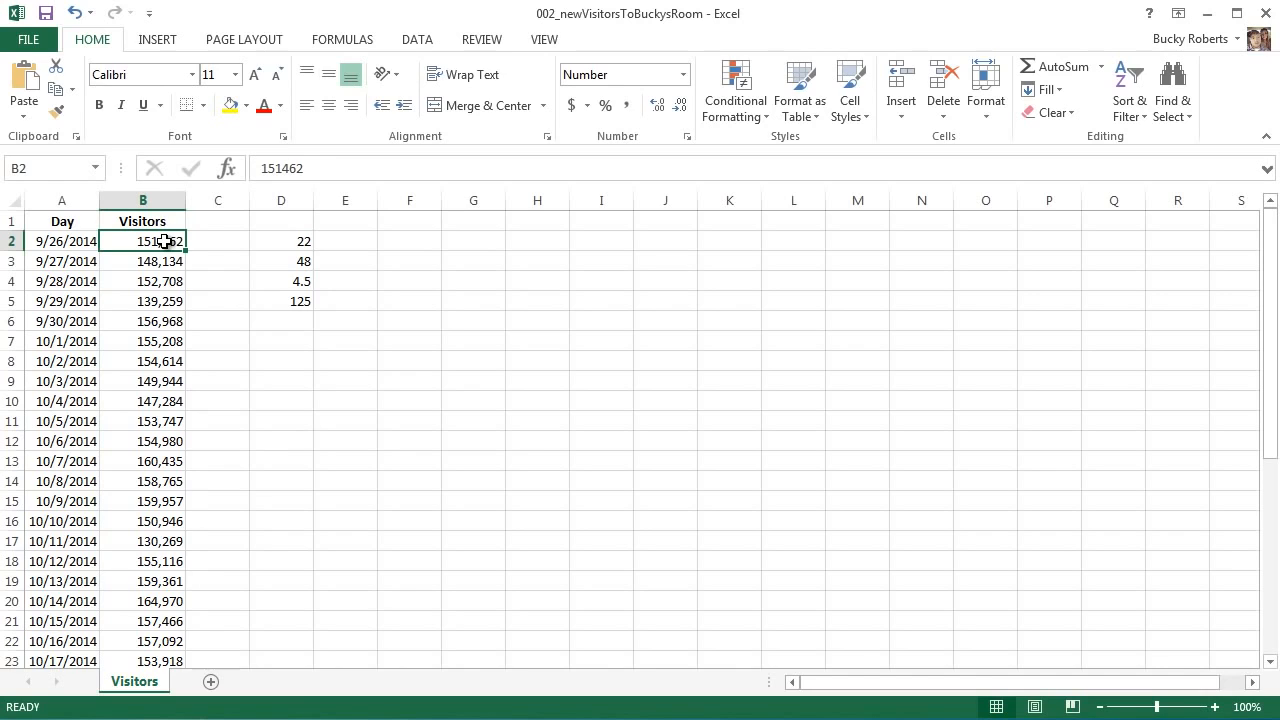
left_click(231, 240)
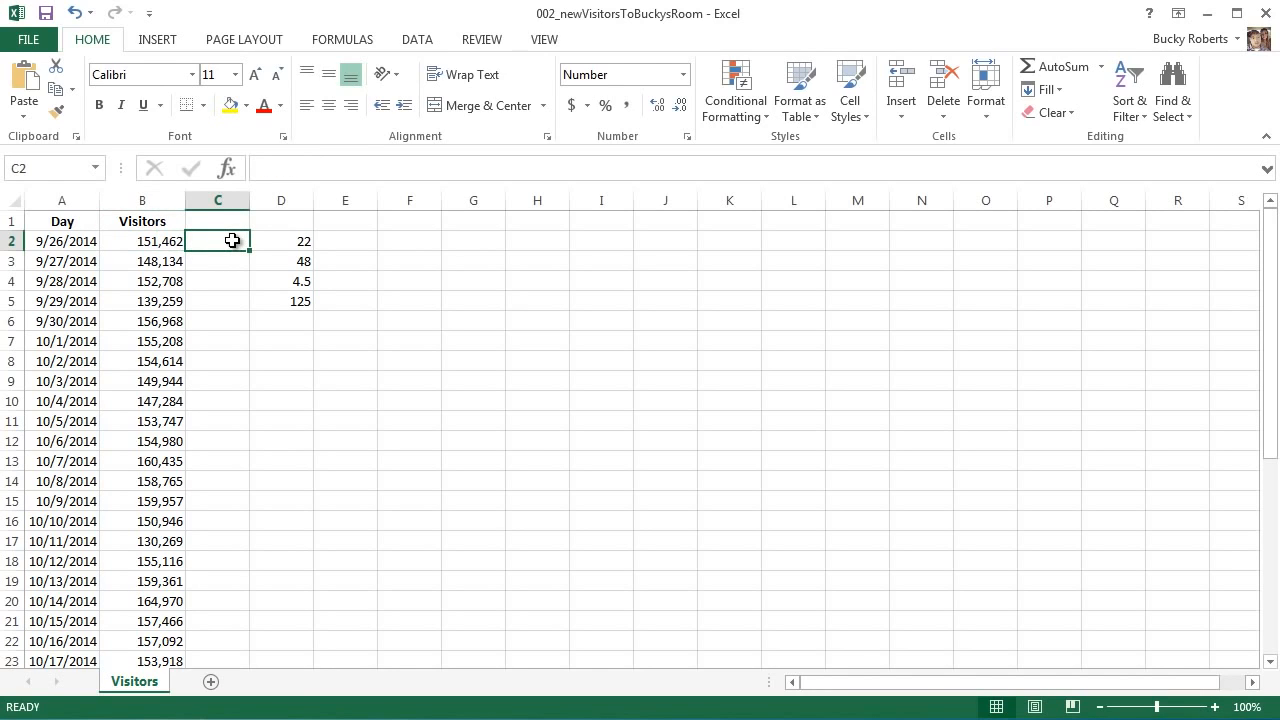